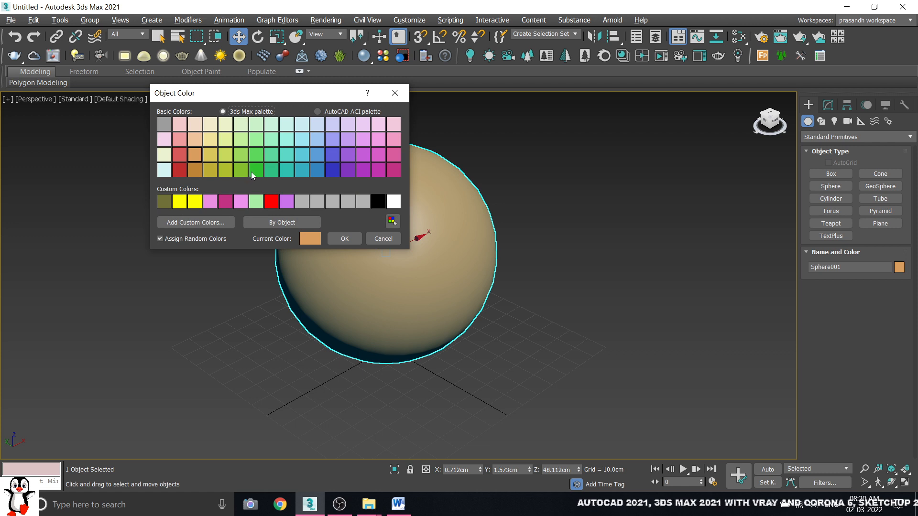
- Change the sphere's object color to the yellow-green swatch in the 3ds Max palette and deselect the sphere
left_click(239, 170)
left_click(354, 237)
left_click(529, 261)
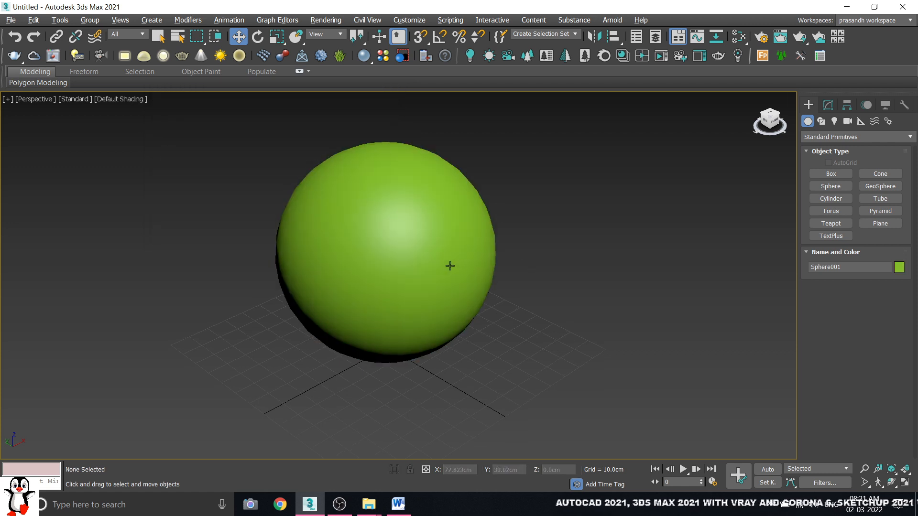
middle_click_drag(450, 266, 430, 258, "alt")
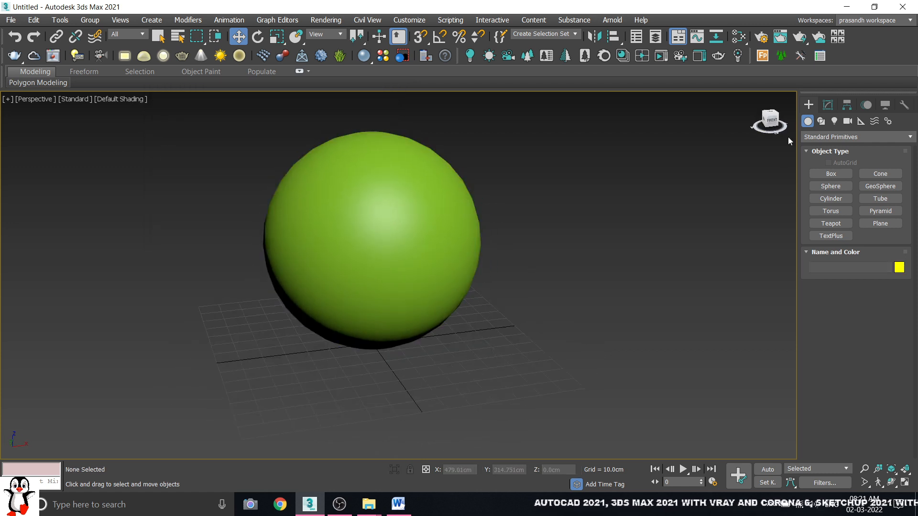
- Set the sphere's segments to 48 and turn on Edged Faces display in the perspective view
left_click(411, 230)
left_click(832, 106)
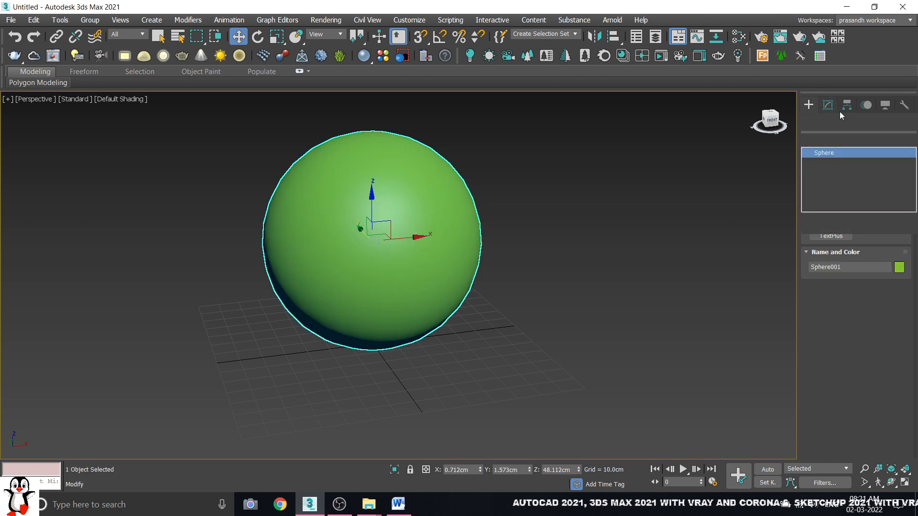
double_click(875, 277)
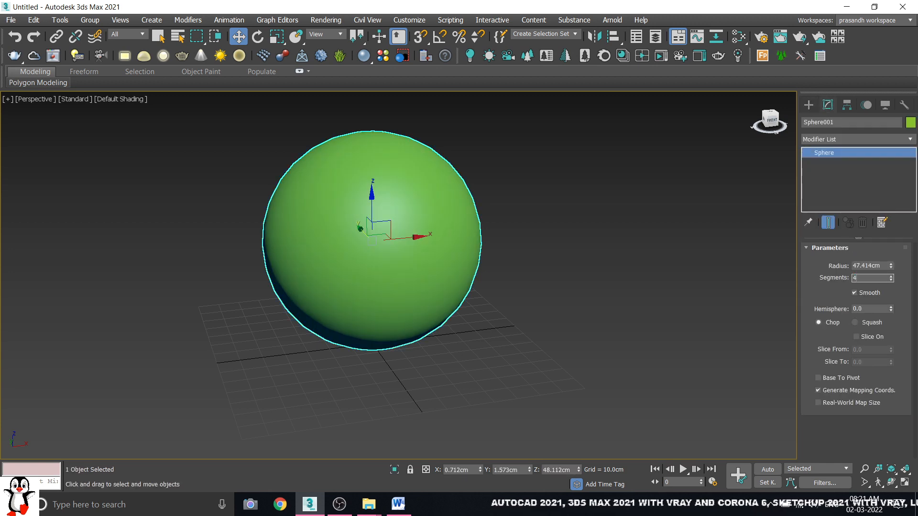
left_click(562, 266)
key("F4")
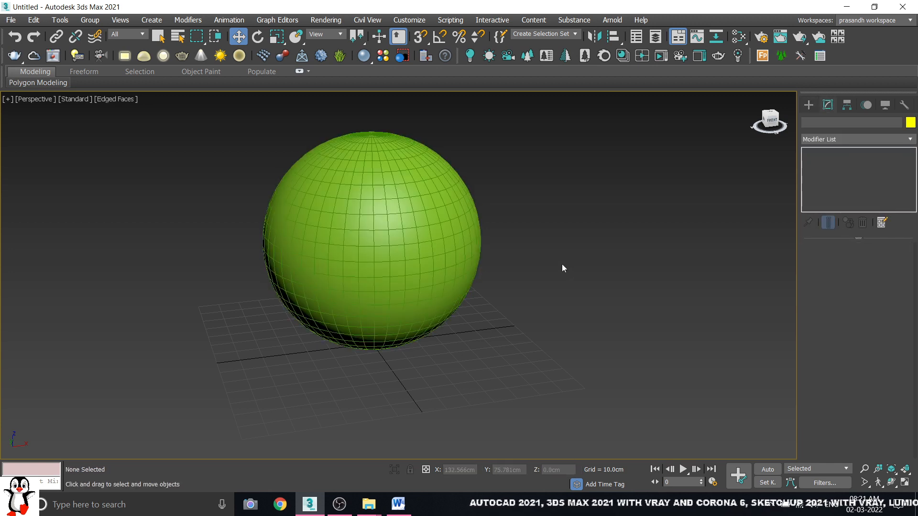
- Convert the sphere to an Editable Poly
middle_click_drag(380, 275, 454, 289)
left_click(435, 302)
scroll(454, 271, "up", 3)
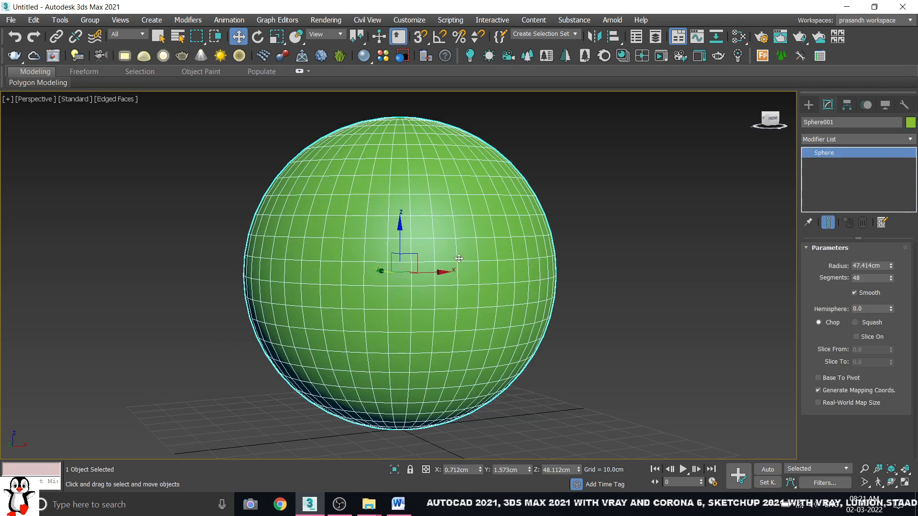
right_click(469, 243)
mouse_move(585, 371)
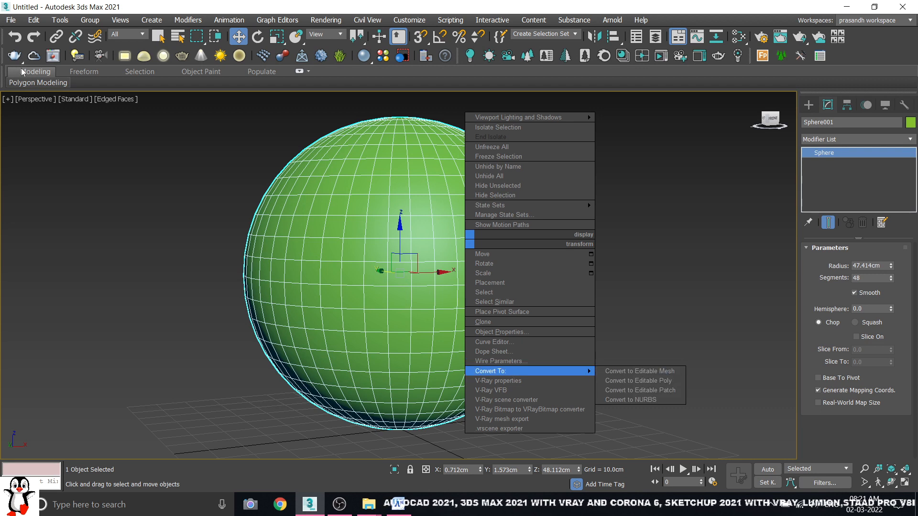
left_click(854, 152)
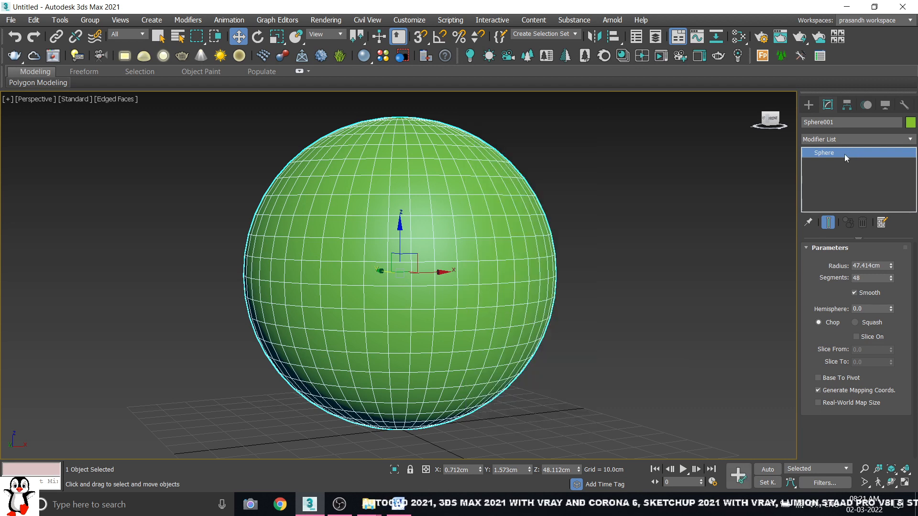
right_click(833, 154)
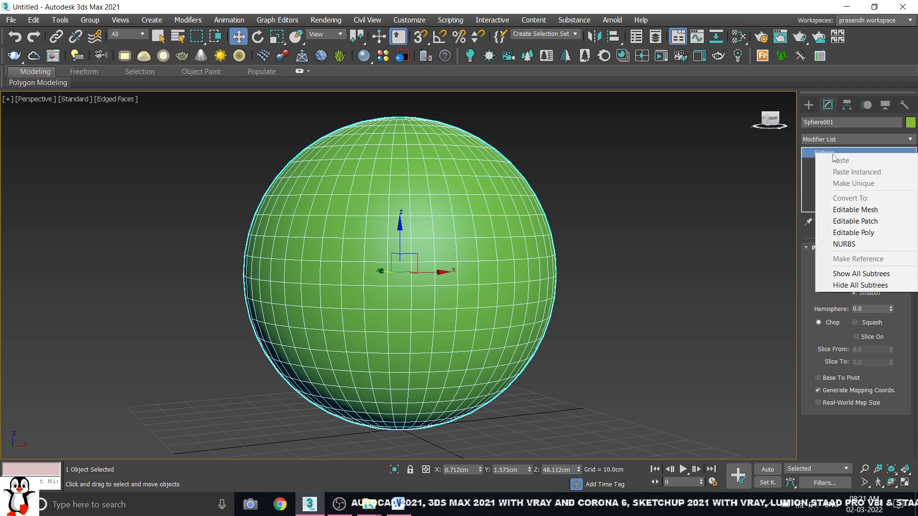
left_click(858, 233)
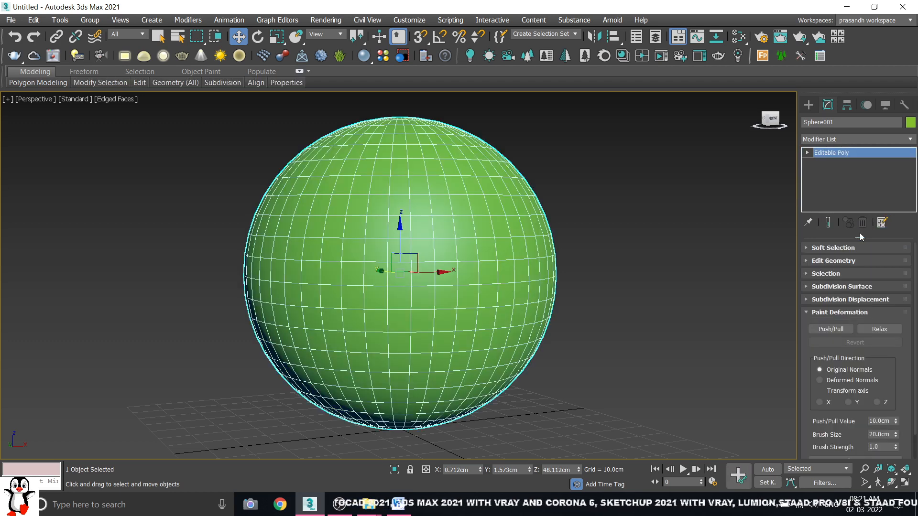
- Enter the Vertex level of the Editable Poly sphere and expand its Paint Deformation settings
left_click(809, 314)
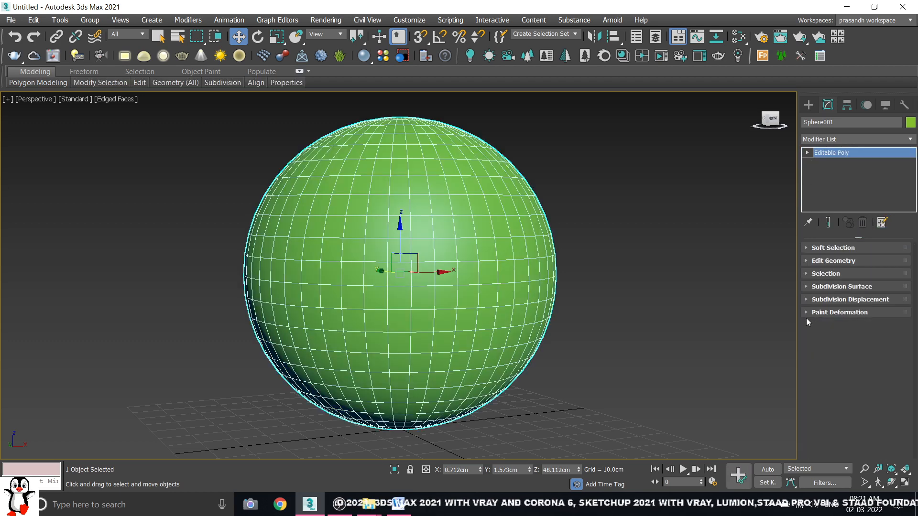
left_click(807, 152)
left_click(816, 163)
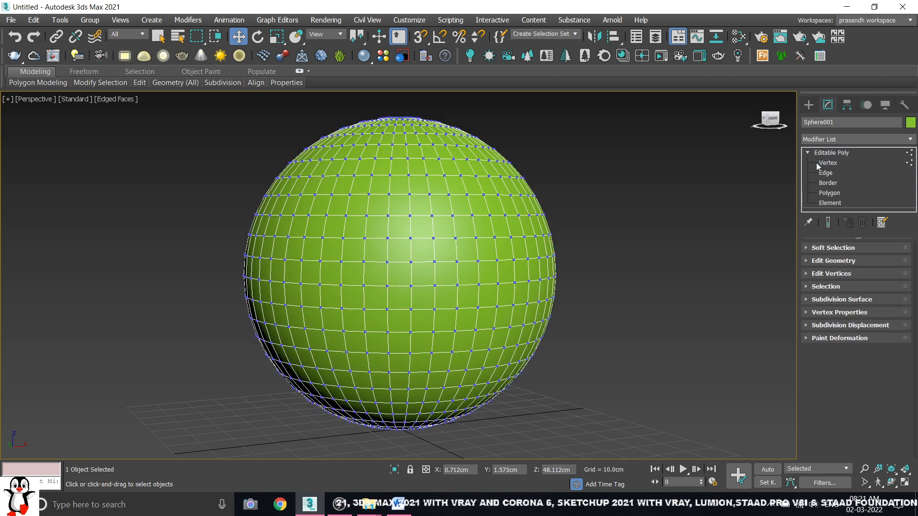
middle_click_drag(474, 262, 489, 281, "alt")
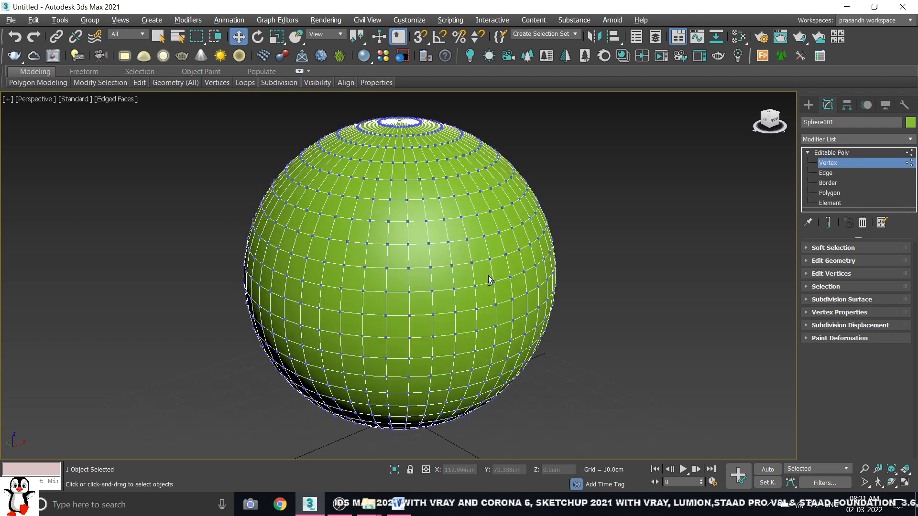
left_click(806, 340)
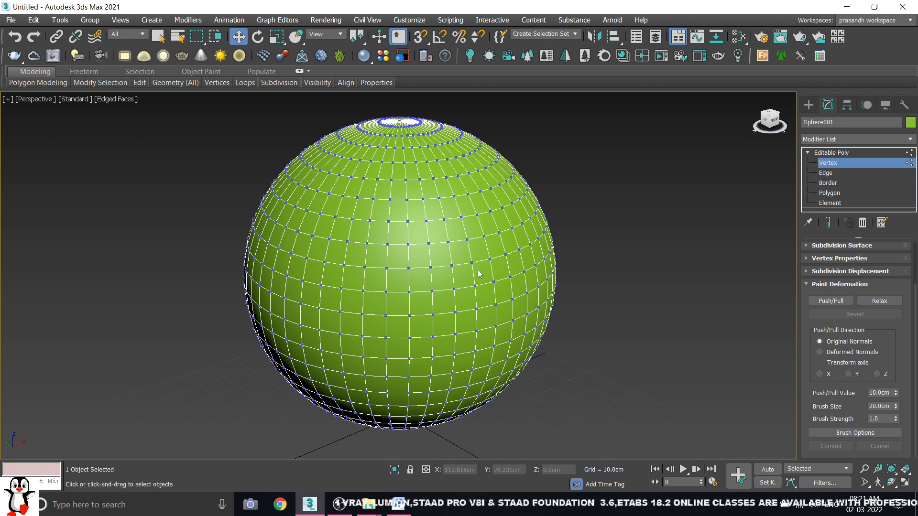
- Examine the vertex grid of the sphere from several angles and distances
middle_click_drag(516, 278, 501, 275, "alt")
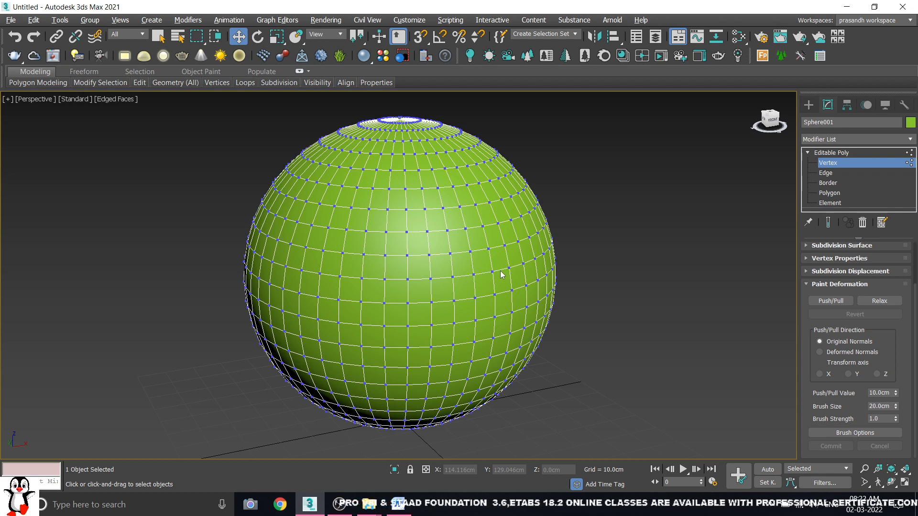
scroll(483, 285, "down", 3)
middle_click_drag(460, 297, 475, 297, "alt")
scroll(430, 257, "up", 3)
scroll(430, 254, "up", 2)
scroll(556, 281, "down", 2)
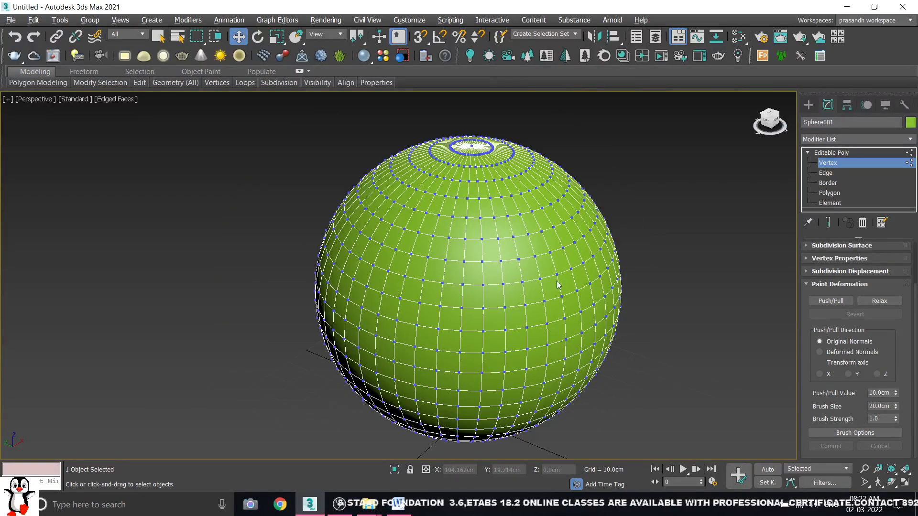
middle_click_drag(558, 281, 524, 262, "alt")
scroll(471, 267, "down", 4)
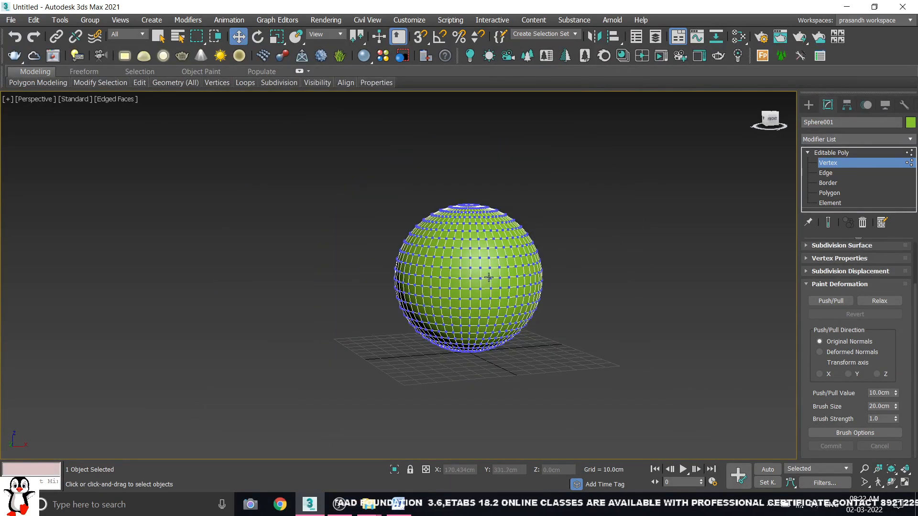
scroll(474, 283, "up", 3)
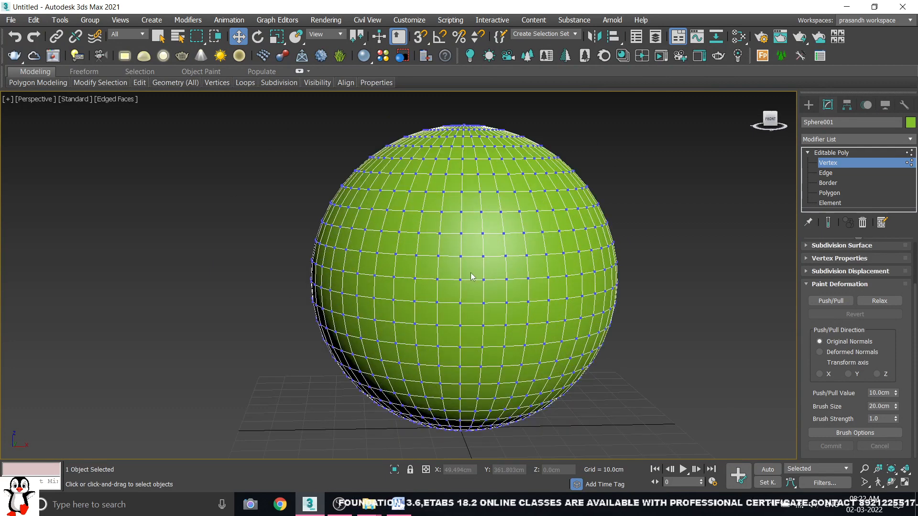
scroll(471, 274, "down", 3)
middle_click_drag(472, 273, 496, 291, "alt")
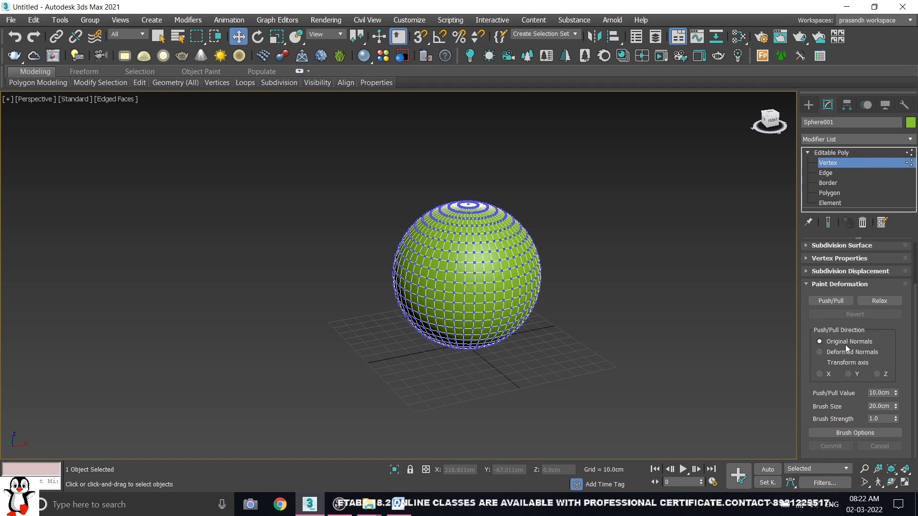
scroll(507, 258, "up", 4)
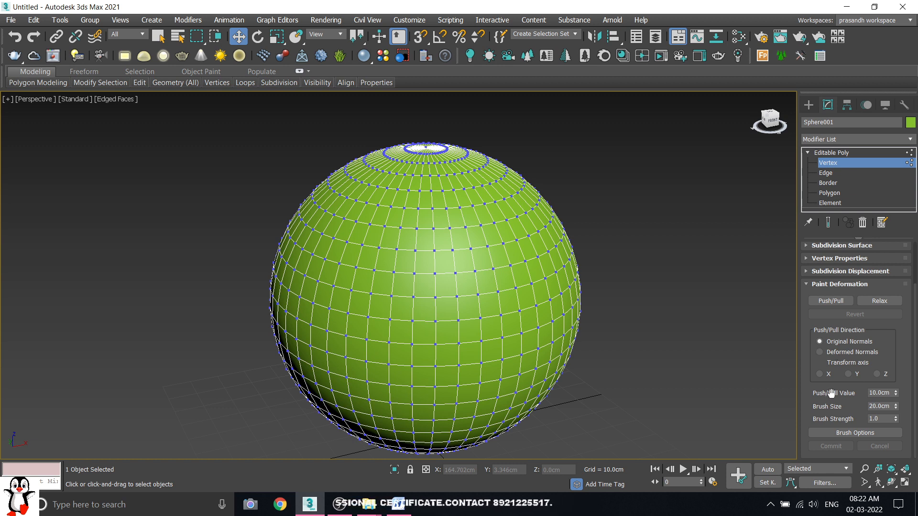
- Set the Paint Deformation Push/Pull value to 5 cm and activate the Push/Pull brush over the sphere
left_click(889, 392)
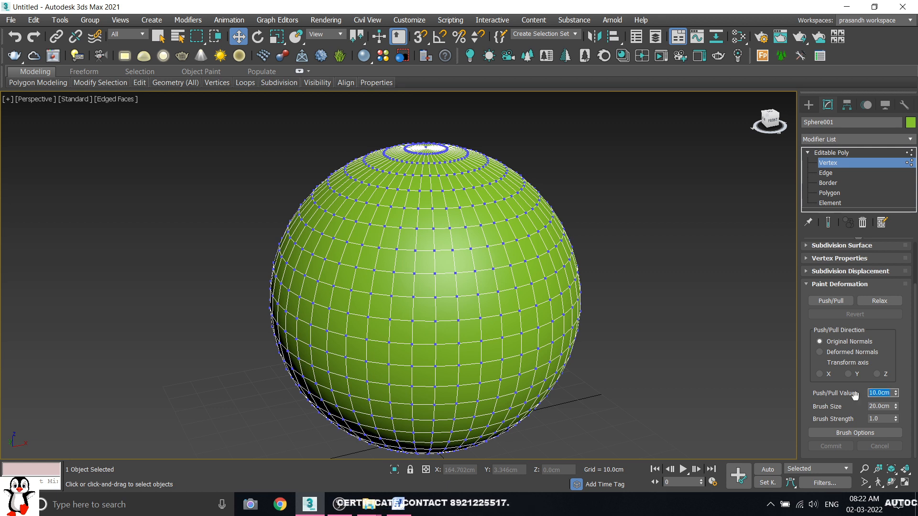
type("5")
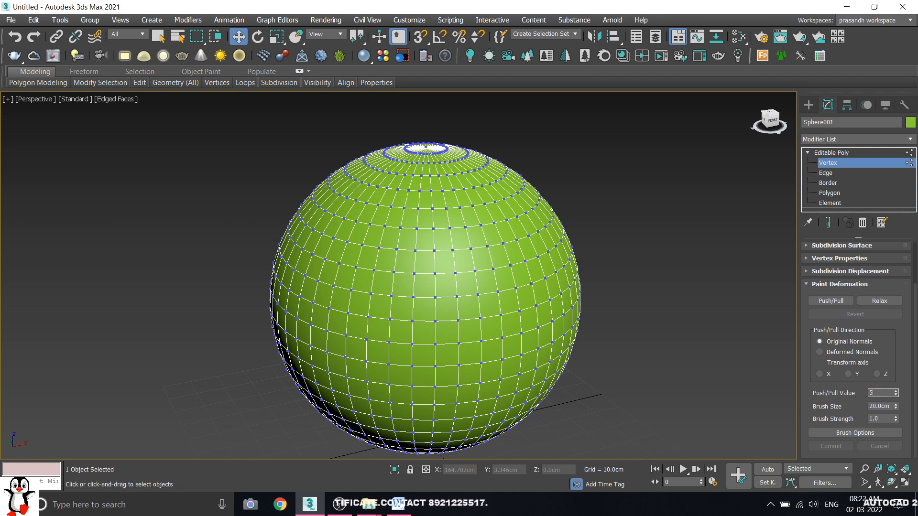
key("Return")
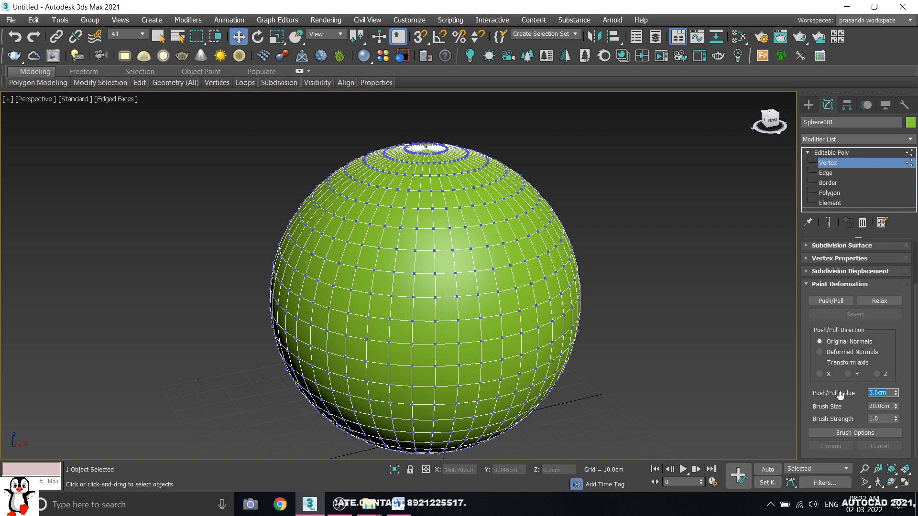
left_click(871, 406)
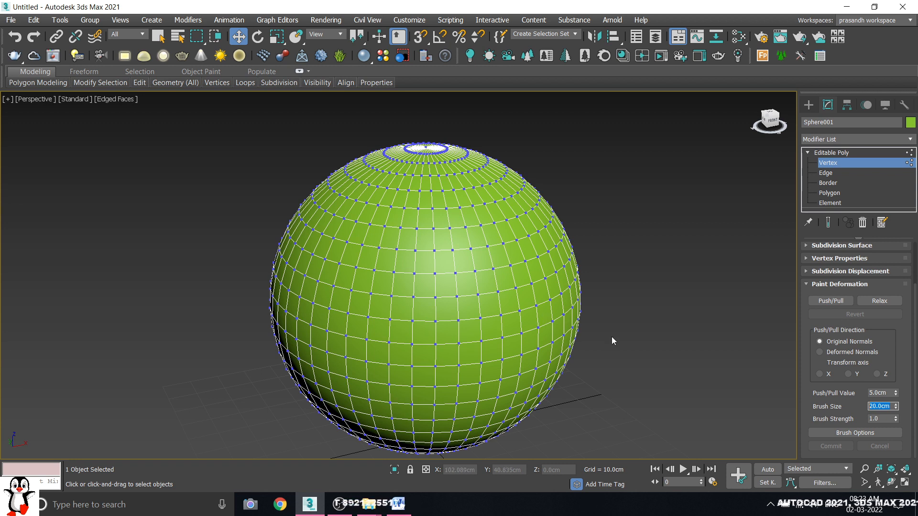
left_click(828, 301)
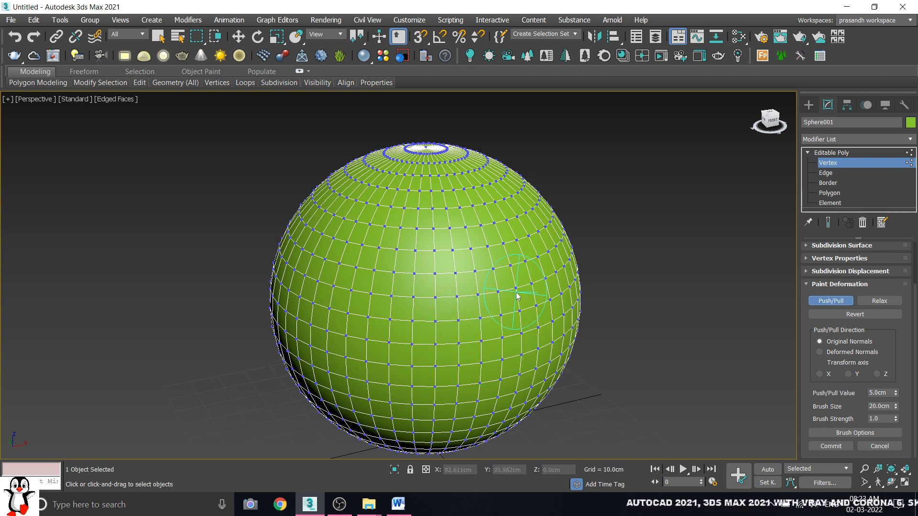
middle_click_drag(517, 291, 524, 277)
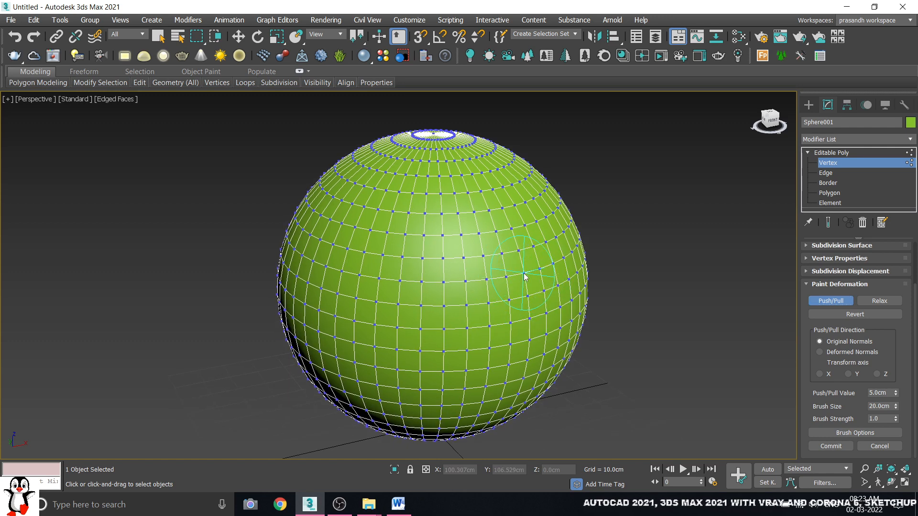
- Try Push/Pull brush sizes of 50 cm and 18 cm, and re-enter the brush strength as 1.0
double_click(890, 406)
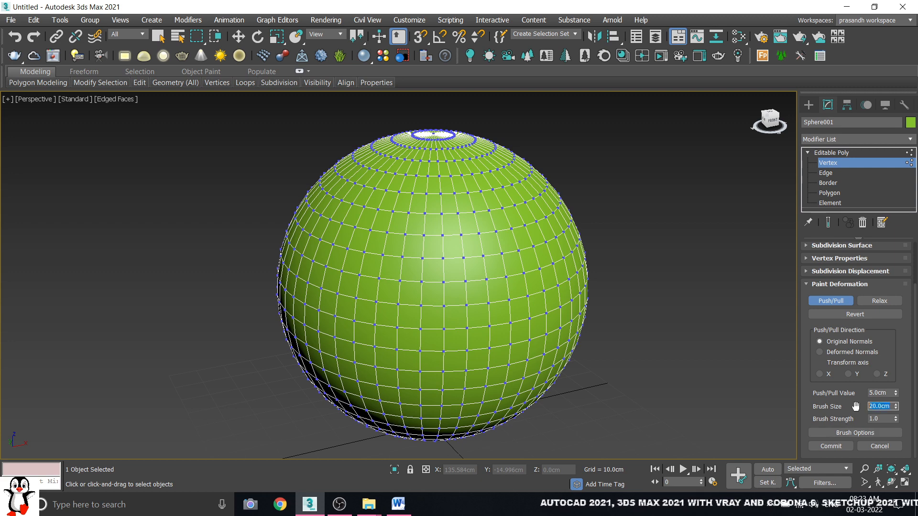
type("50")
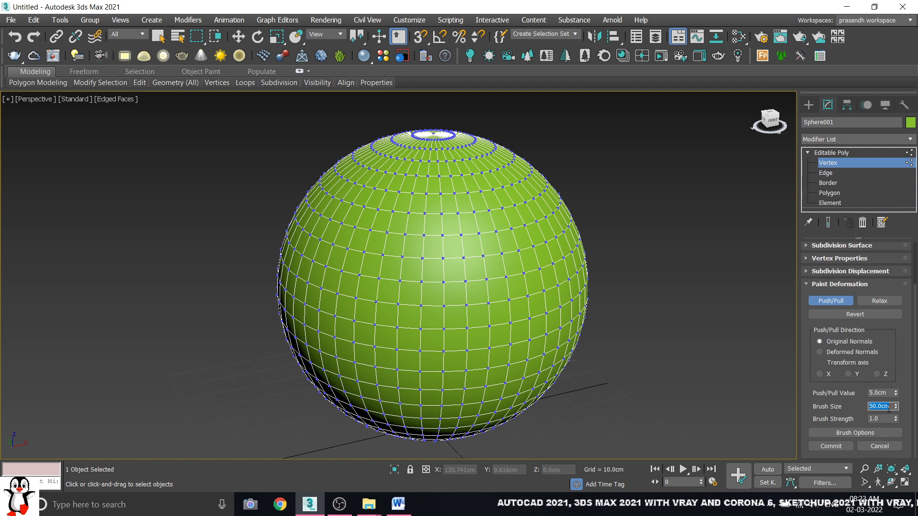
type("1")
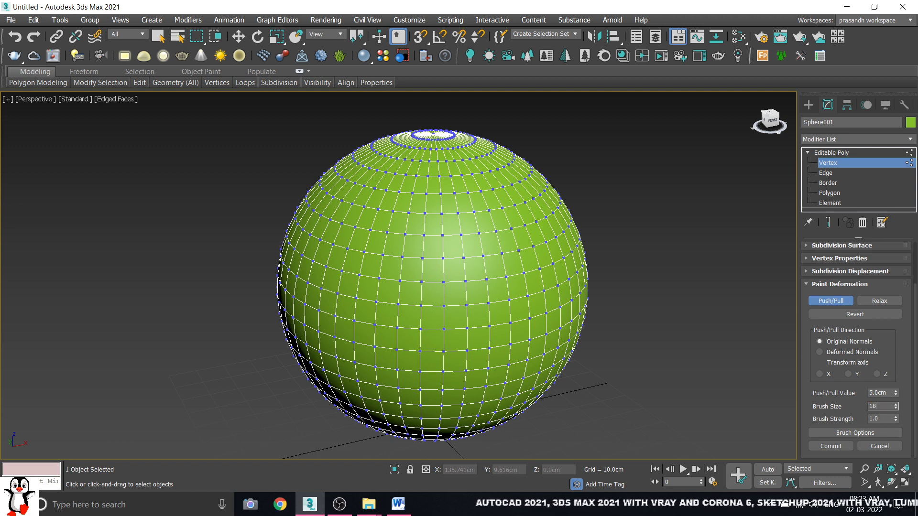
type("8")
key("Return")
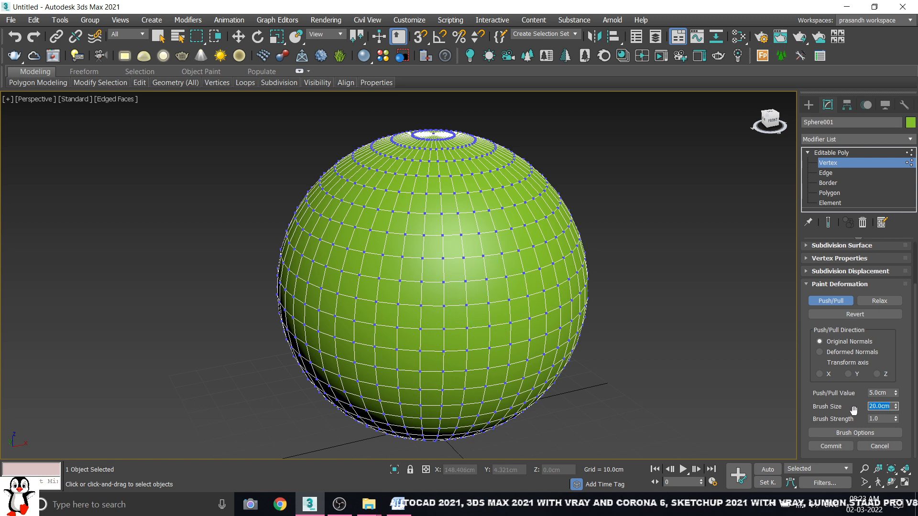
key("Tab")
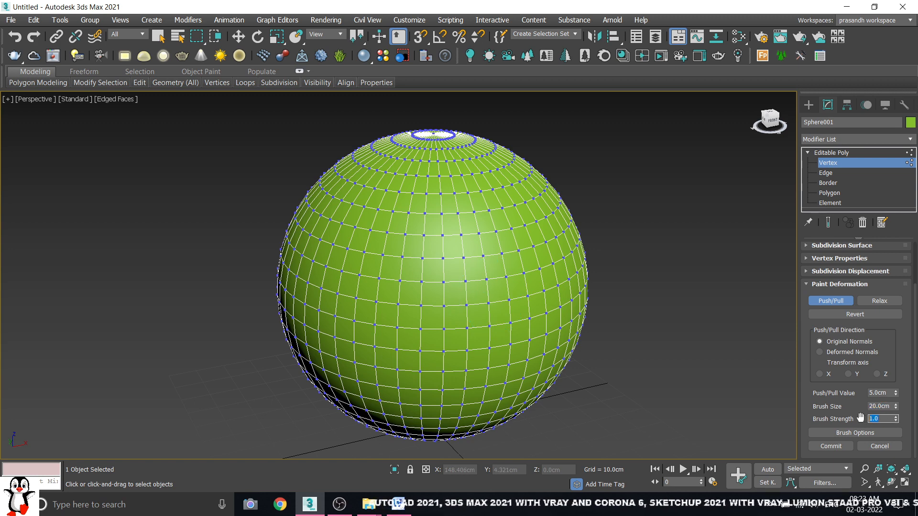
type("0.")
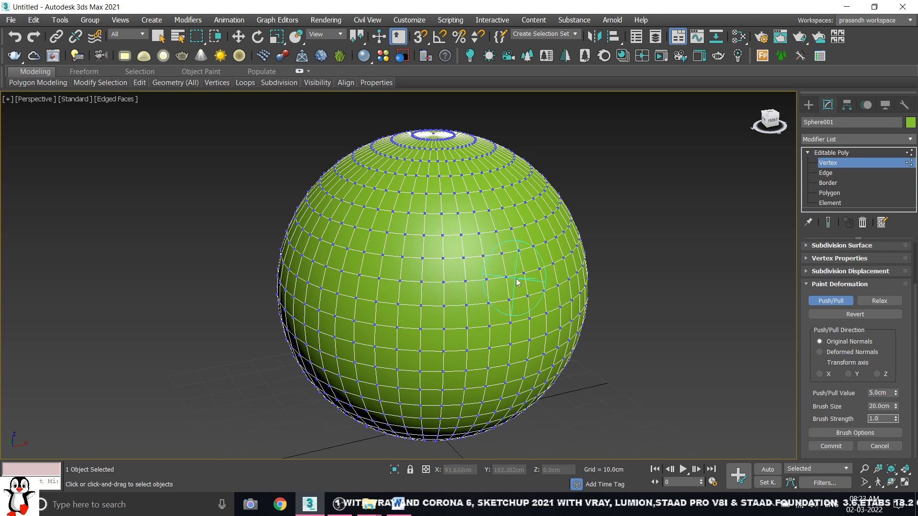
- Set the Push/Pull brush size to 30 cm and bring the brush over the sphere
scroll(521, 285, "down", 3)
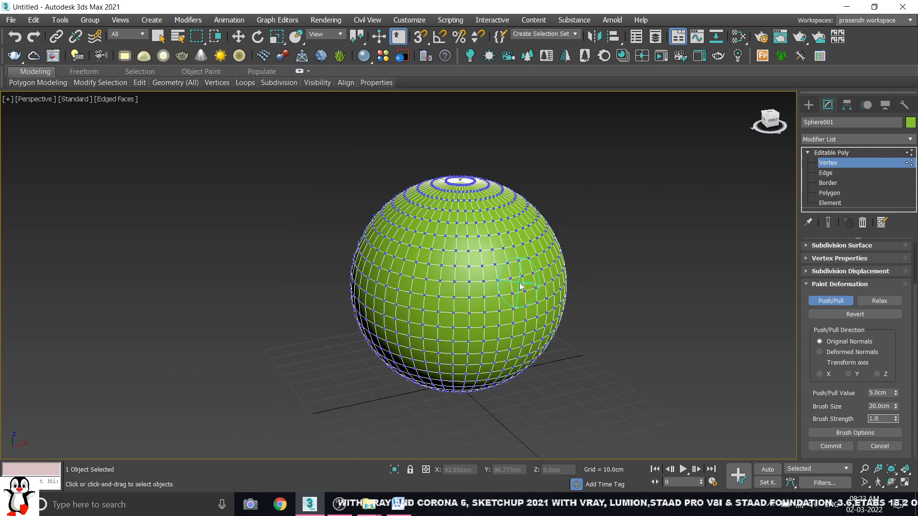
double_click(889, 407)
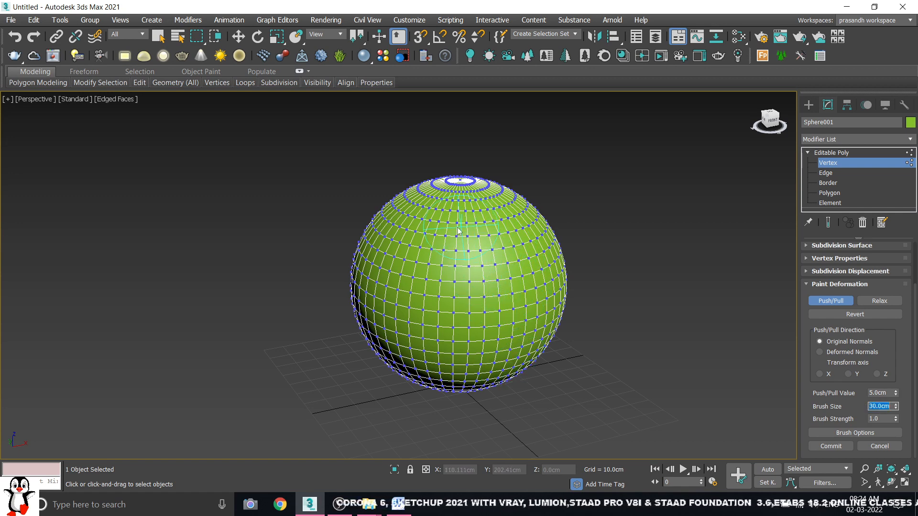
scroll(424, 246, "up", 2)
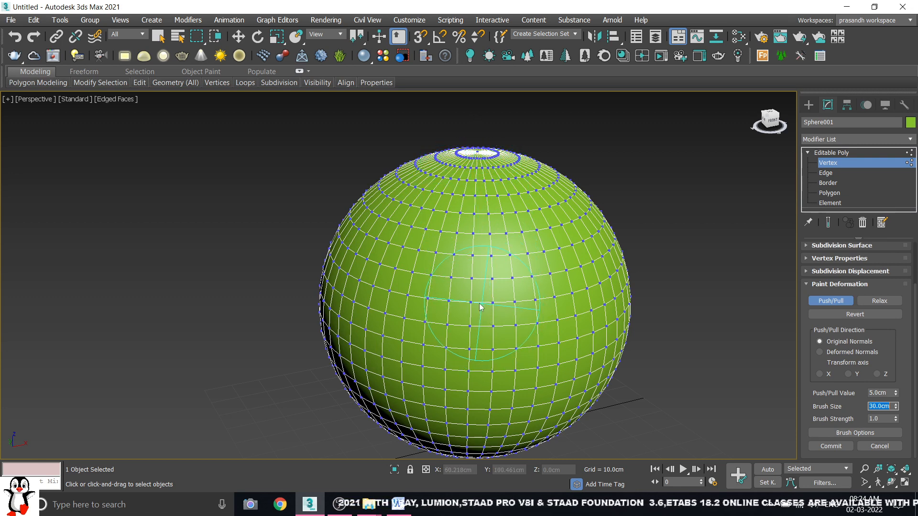
- Raise bumps on the sphere with Push/Pull strokes from its middle up over its top
mouse_move(517, 328)
middle_mouse_down("alt")
mouse_move(476, 307)
mouse_move(523, 329)
middle_mouse_up("alt")
scroll(525, 328, "down", 4)
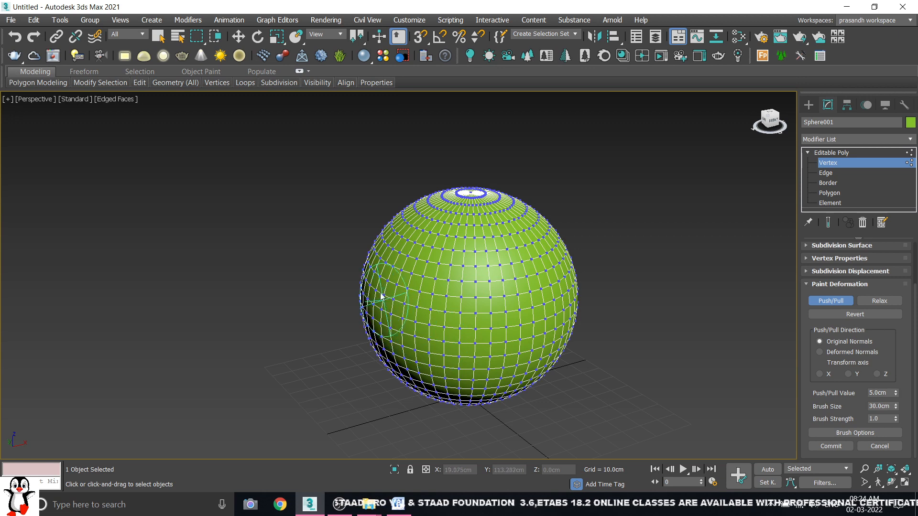
middle_click_drag(522, 298, 507, 293, "alt")
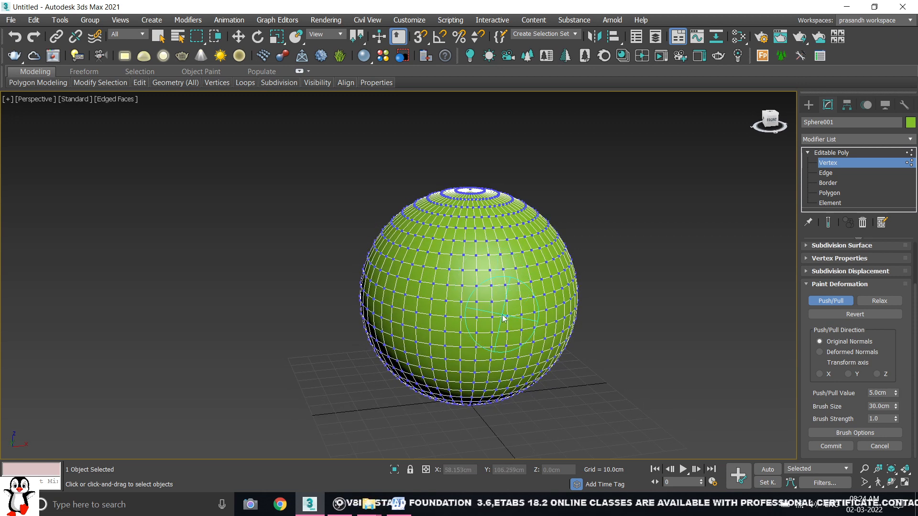
scroll(517, 304, "up", 4)
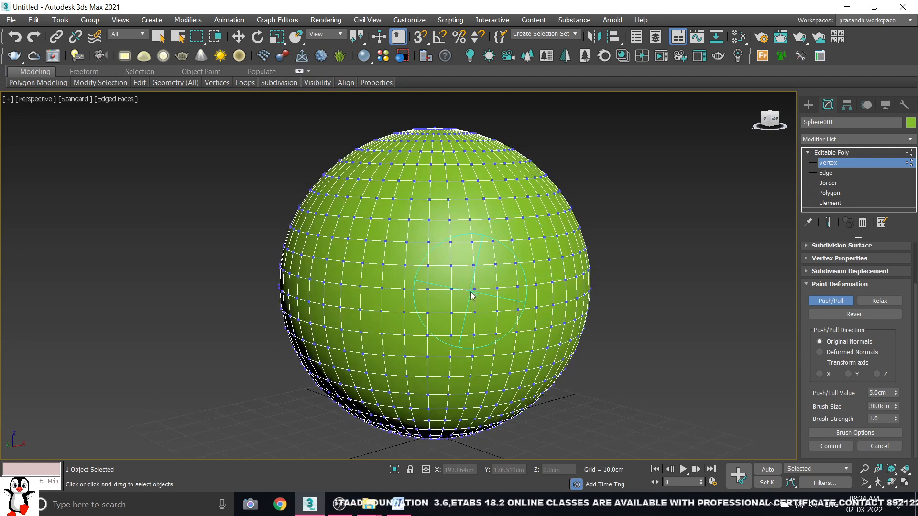
scroll(451, 327, "down", 3)
left_click_drag(482, 305, 445, 237)
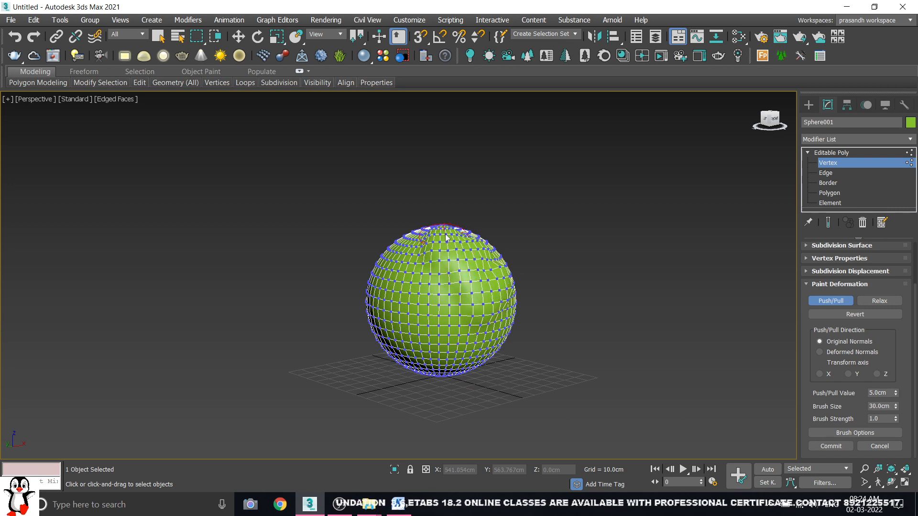
mouse_move(487, 302)
middle_mouse_down("alt")
mouse_move(492, 291)
mouse_move(463, 285)
middle_mouse_up("alt")
left_click_drag(479, 258, 469, 232)
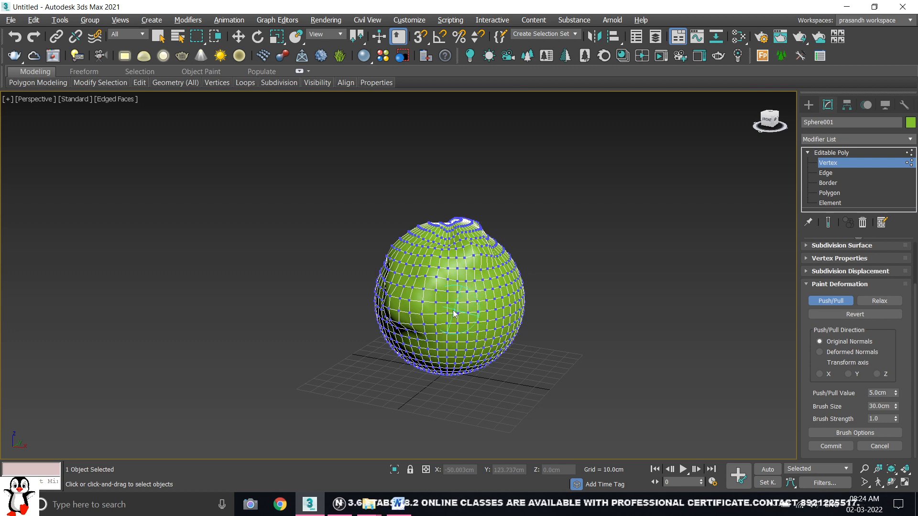
mouse_move(453, 310)
left_mouse_down()
mouse_move(474, 309)
mouse_move(499, 288)
mouse_move(507, 252)
left_mouse_up()
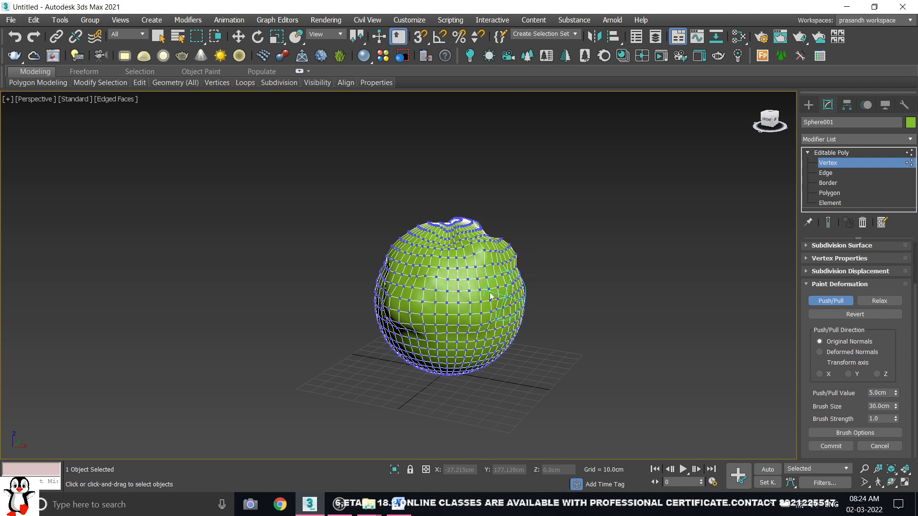
- Continue the Push/Pull deformation around the sphere's sides, lower edge and crown
middle_click_drag(490, 292, 466, 284, "alt")
mouse_move(500, 277)
left_mouse_down()
mouse_move(512, 319)
mouse_move(427, 362)
mouse_move(383, 325)
left_mouse_up()
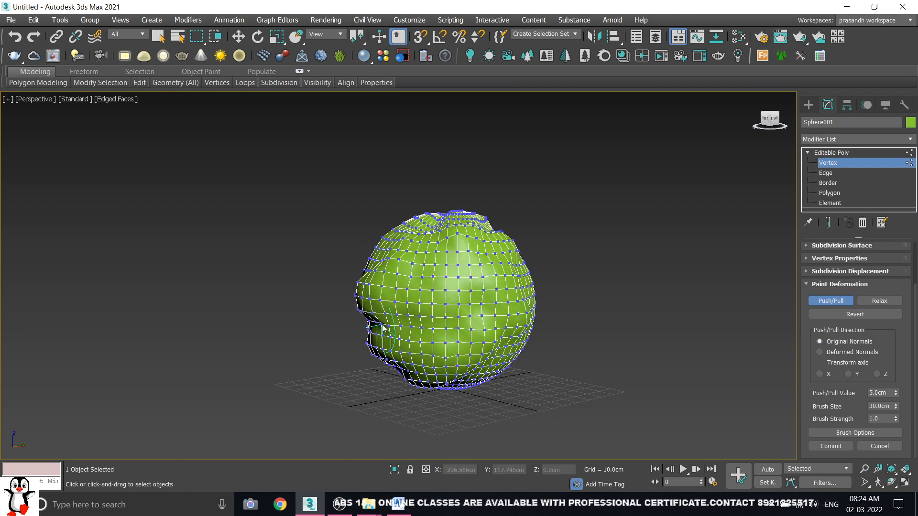
mouse_move(415, 359)
left_mouse_down()
mouse_move(511, 363)
mouse_move(432, 378)
left_mouse_up()
mouse_move(518, 327)
middle_mouse_down("alt")
mouse_move(438, 345)
mouse_move(415, 339)
middle_mouse_up("alt")
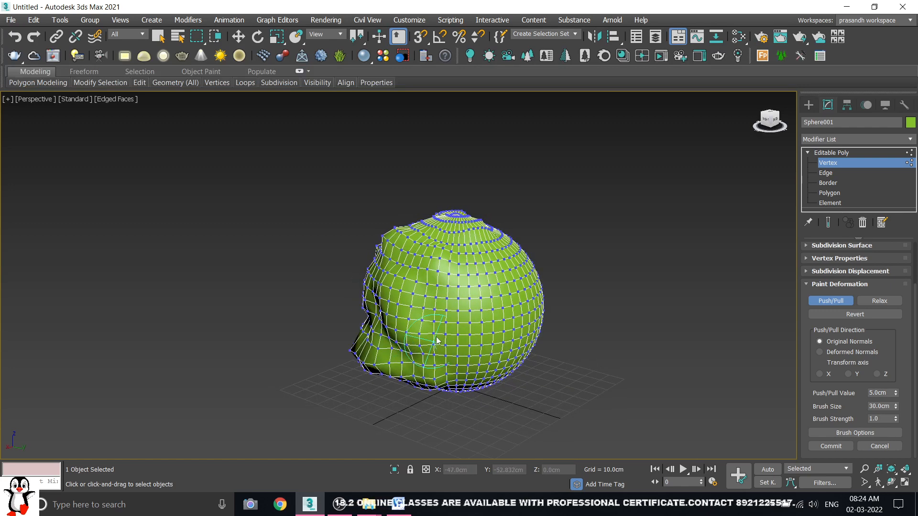
mouse_move(437, 340)
left_mouse_down()
mouse_move(432, 237)
mouse_move(464, 219)
mouse_move(519, 255)
mouse_move(527, 341)
mouse_move(467, 374)
left_mouse_up()
middle_click_drag(506, 351, 415, 348, "alt")
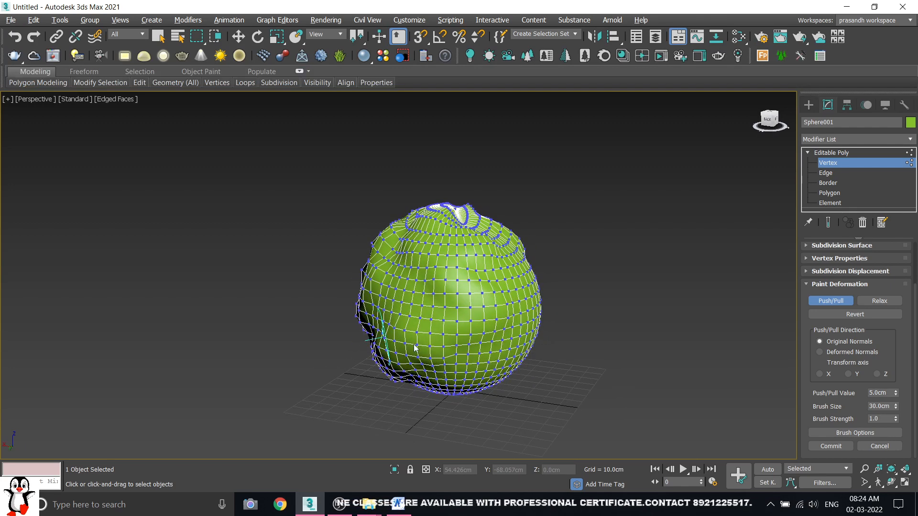
scroll(415, 348, "up", 1)
mouse_move(425, 349)
left_mouse_down()
mouse_move(475, 368)
mouse_move(435, 381)
mouse_move(515, 377)
mouse_move(529, 296)
mouse_move(486, 209)
left_mouse_up()
- Paint more Push/Pull strokes over the left and right faces and the underside, making the whole surface lumpy
middle_click_drag(502, 268, 463, 277, "alt")
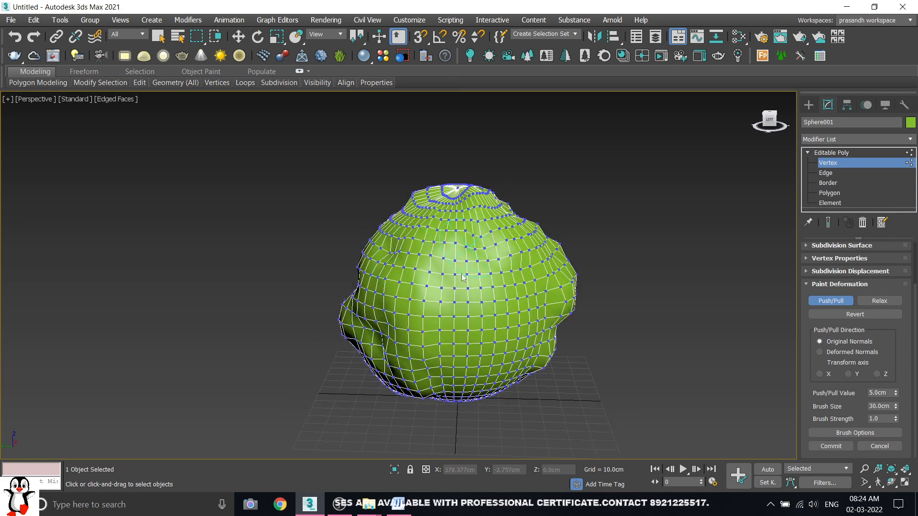
mouse_move(397, 380)
left_mouse_down()
mouse_move(476, 386)
mouse_move(550, 359)
mouse_move(546, 273)
mouse_move(449, 194)
mouse_move(355, 272)
mouse_move(368, 378)
mouse_move(494, 352)
left_mouse_up()
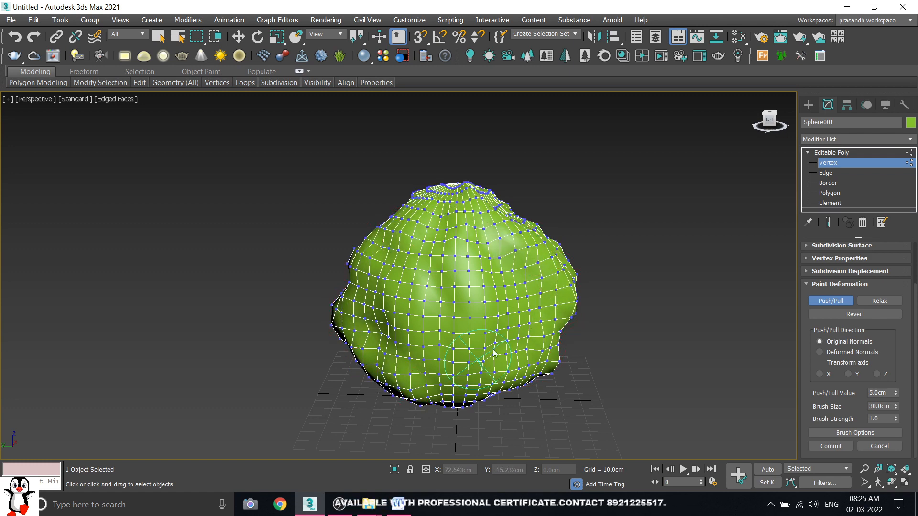
middle_click_drag(494, 353, 420, 328, "alt")
mouse_move(420, 328)
left_mouse_down()
mouse_move(420, 385)
mouse_move(471, 389)
mouse_move(540, 340)
mouse_move(514, 224)
mouse_move(433, 210)
left_mouse_up()
middle_click_drag(433, 210, 445, 339, "alt")
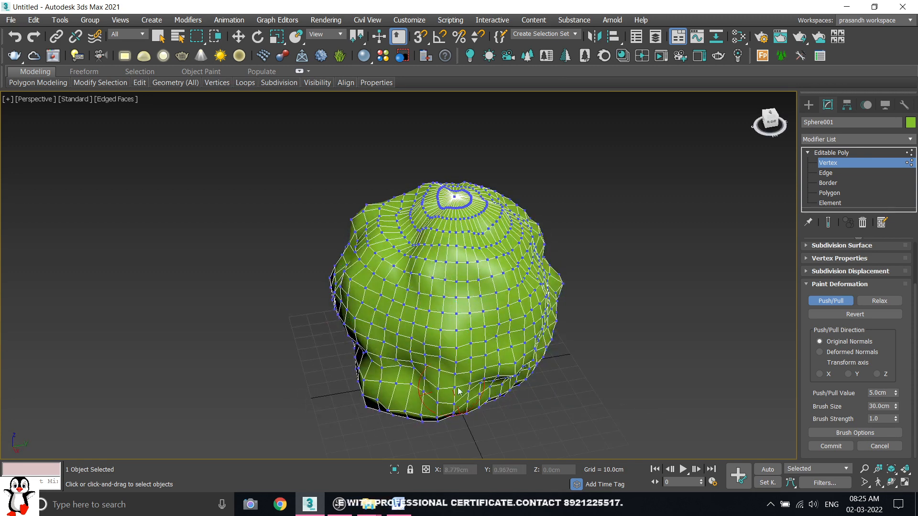
mouse_move(458, 391)
left_mouse_down()
mouse_move(526, 354)
mouse_move(537, 311)
mouse_move(456, 391)
mouse_move(333, 311)
mouse_move(354, 248)
left_mouse_up()
middle_click_drag(367, 348, 517, 281, "alt")
left_click_drag(462, 373, 463, 403)
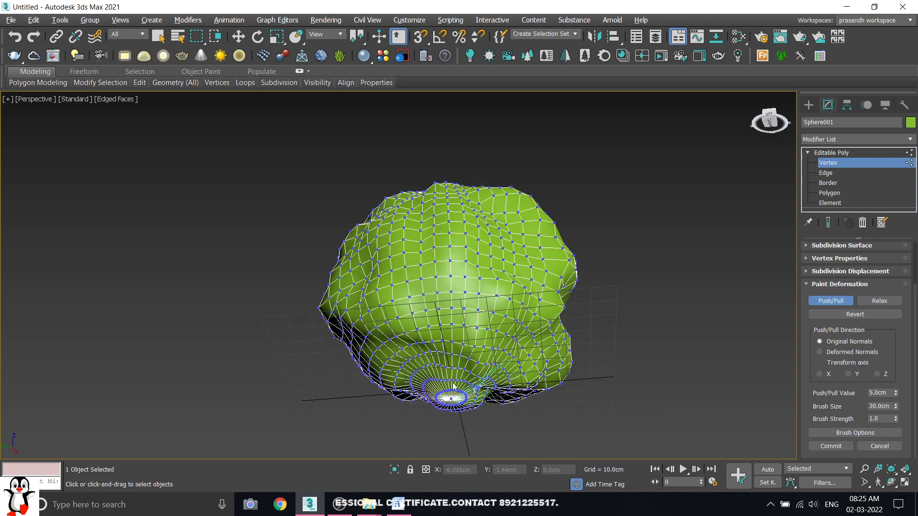
- Switch Paint Deformation to the Relax brush and smooth the bumps across the front face of the deformed sphere
middle_click_drag(453, 387, 477, 385, "alt")
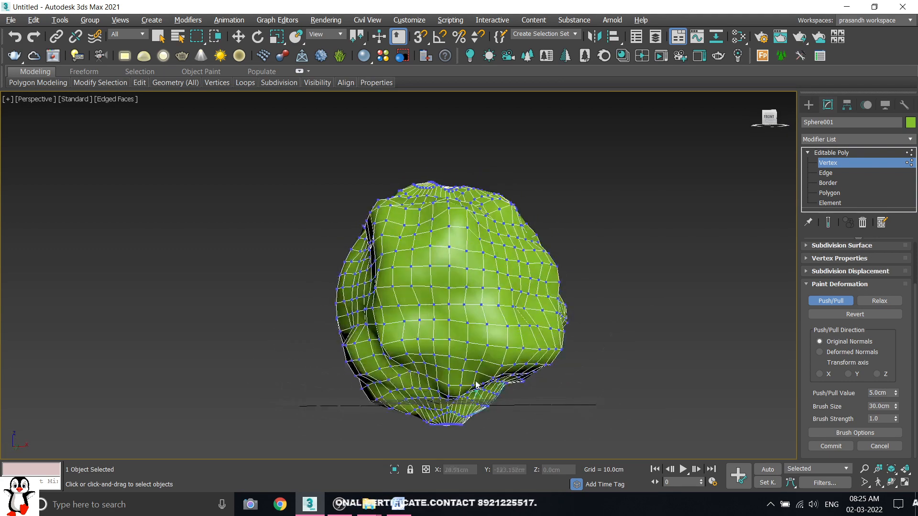
mouse_move(540, 270)
middle_mouse_down("alt")
mouse_move(411, 334)
mouse_move(430, 310)
mouse_move(431, 285)
middle_mouse_up("alt")
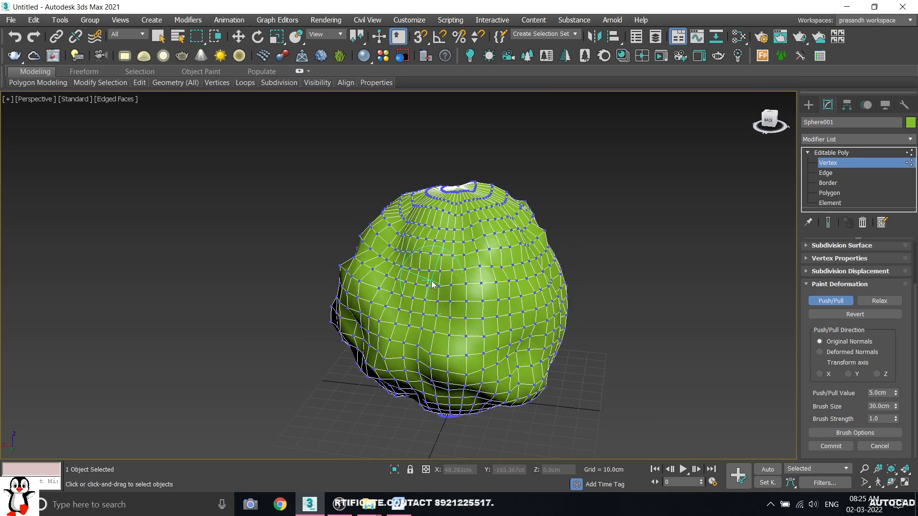
scroll(435, 321, "up", 1)
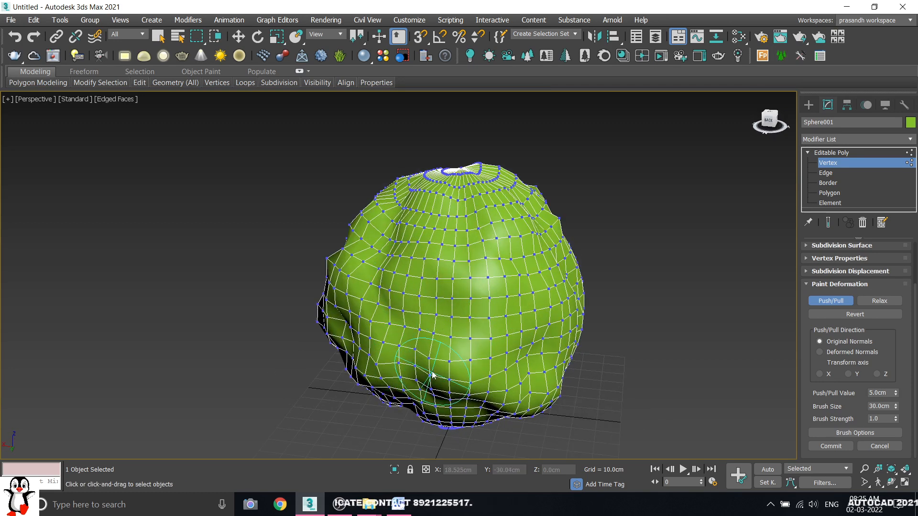
mouse_move(432, 375)
middle_mouse_down("alt")
mouse_move(435, 359)
mouse_move(358, 373)
mouse_move(430, 379)
middle_mouse_up("alt")
middle_click_drag(503, 322, 378, 383, "alt")
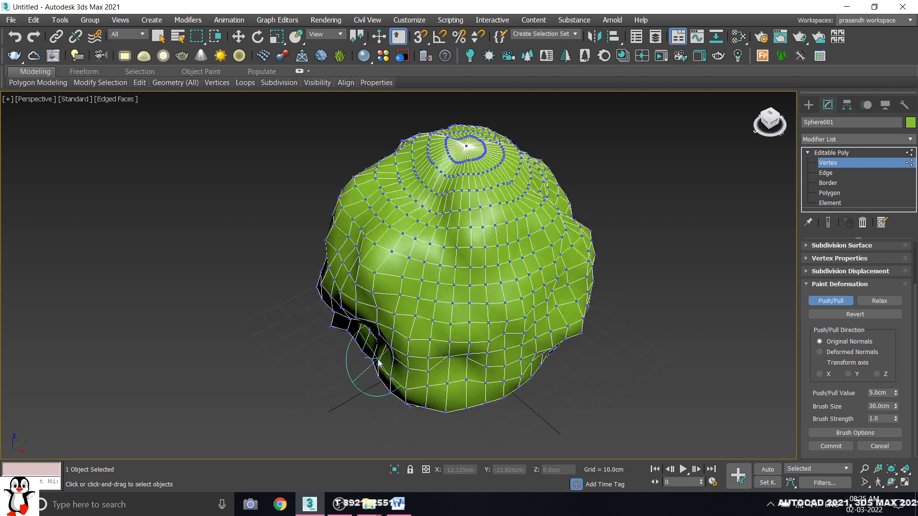
left_click(879, 300)
middle_click_drag(521, 311, 547, 270, "alt")
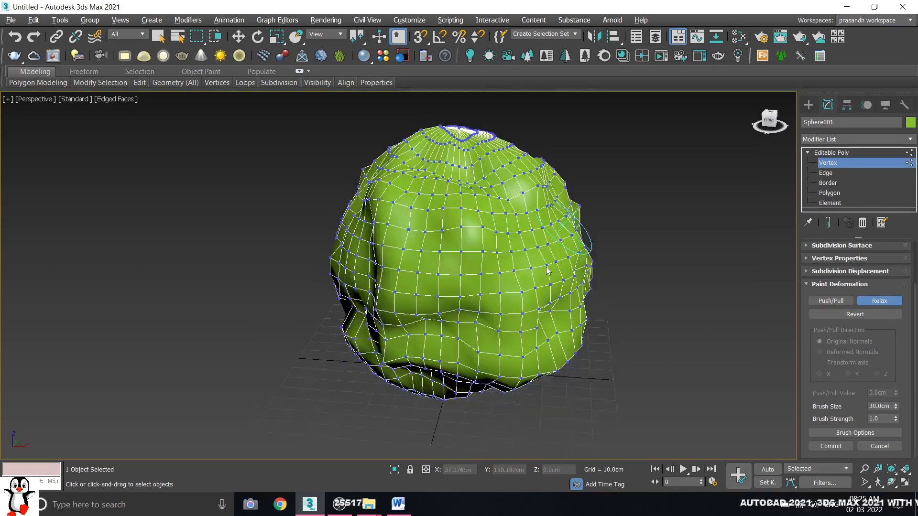
mouse_move(440, 215)
left_mouse_down()
mouse_move(474, 239)
mouse_move(409, 289)
mouse_move(421, 364)
mouse_move(528, 364)
mouse_move(574, 352)
left_mouse_up()
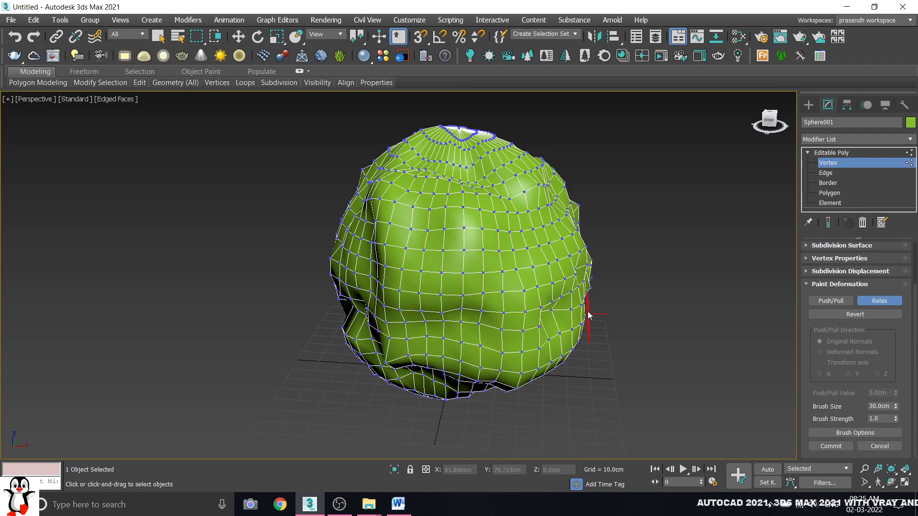
- Relax the protruding bumps along the outline of the deformed sphere, from its upper edge down to its base
middle_click_drag(588, 315, 528, 304, "alt")
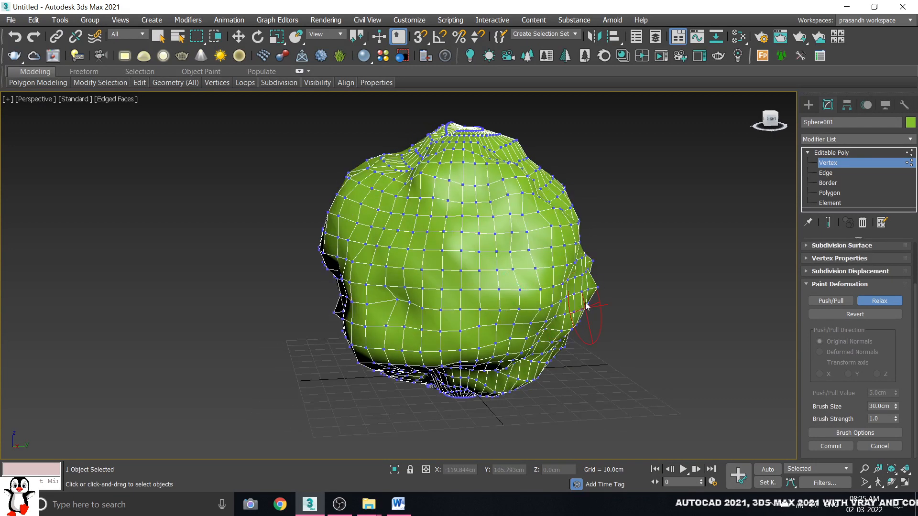
middle_click_drag(587, 275, 580, 263, "alt")
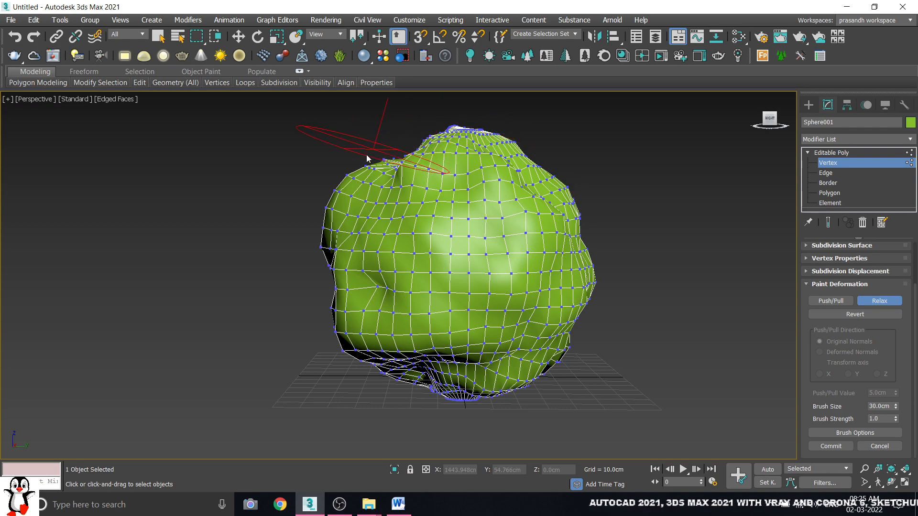
mouse_move(367, 155)
left_mouse_down()
mouse_move(319, 195)
mouse_move(323, 233)
left_mouse_up()
mouse_move(392, 292)
middle_mouse_down("alt")
mouse_move(519, 292)
mouse_move(461, 328)
mouse_move(404, 289)
mouse_move(381, 303)
mouse_move(364, 213)
middle_mouse_up("alt")
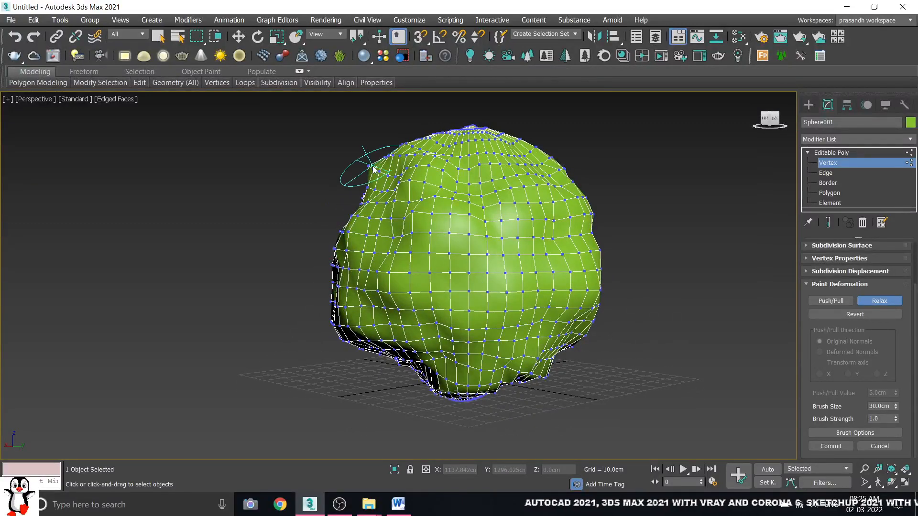
left_click_drag(373, 168, 374, 171)
left_click_drag(335, 242, 337, 268)
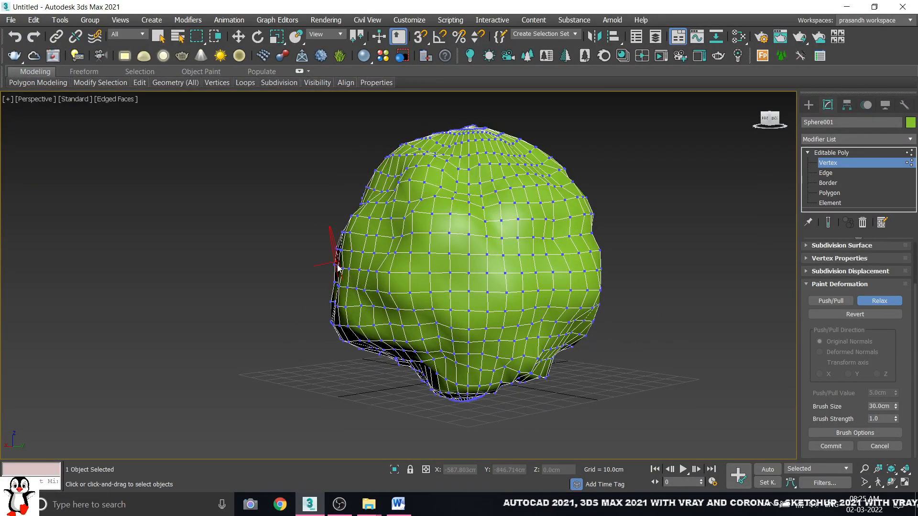
left_click_drag(336, 309, 371, 359)
left_click_drag(429, 397, 463, 401)
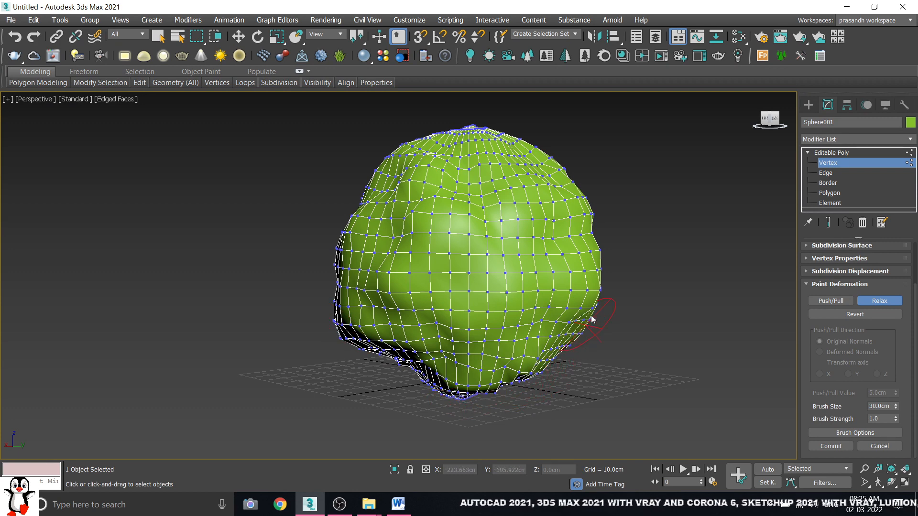
- Relax the bulges along the outer side and lower edge, viewing the deformed sphere from its left and front
mouse_move(495, 293)
middle_mouse_down("alt")
mouse_move(383, 307)
mouse_move(336, 295)
mouse_move(373, 287)
mouse_move(492, 297)
middle_mouse_up("alt")
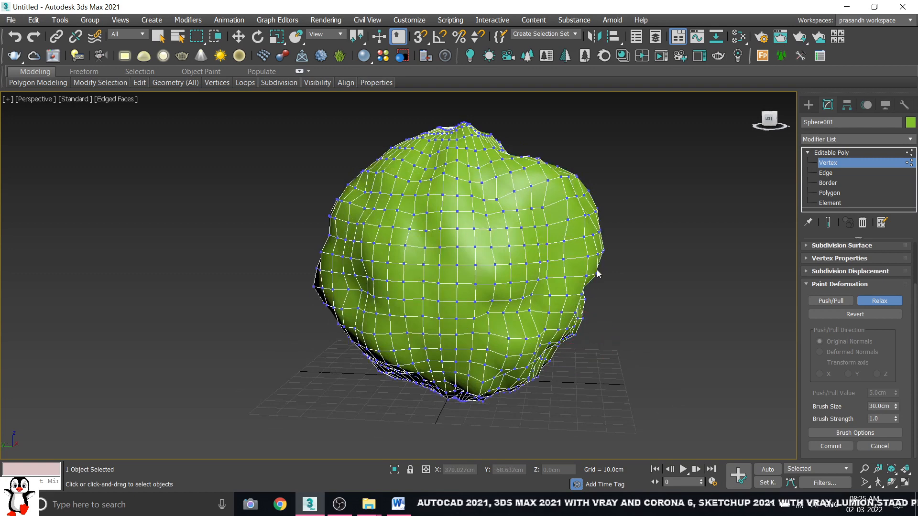
left_click_drag(592, 202, 598, 267)
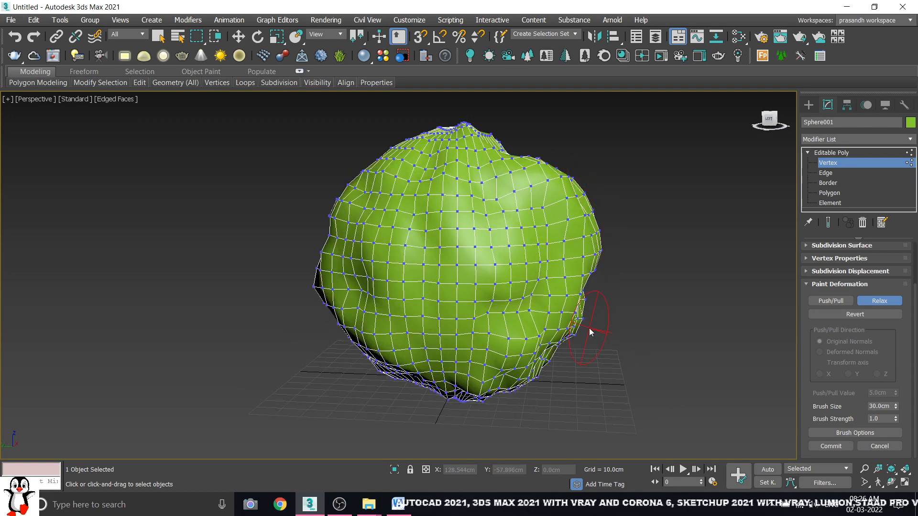
middle_click_drag(591, 331, 510, 287, "alt")
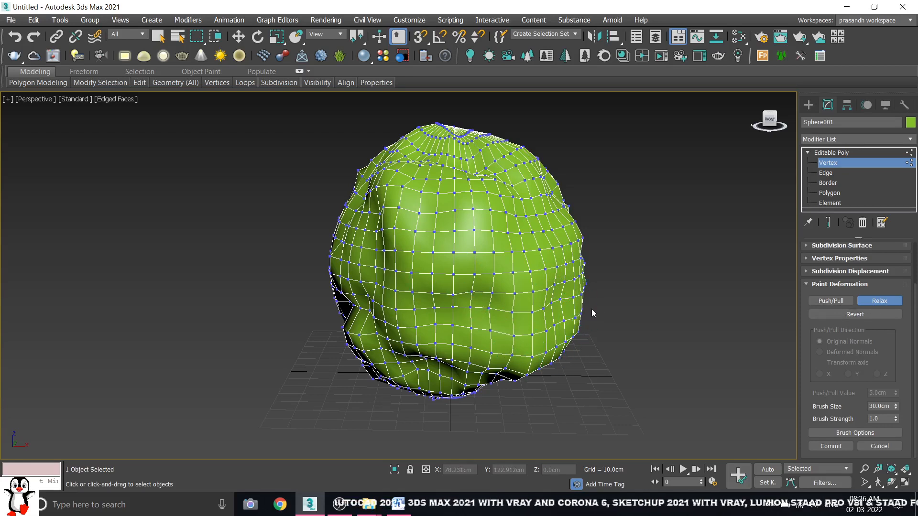
left_click_drag(581, 322, 527, 375)
mouse_move(528, 375)
middle_mouse_down("alt")
mouse_move(550, 330)
mouse_move(529, 344)
mouse_move(580, 339)
mouse_move(580, 362)
mouse_move(609, 357)
mouse_move(339, 196)
middle_mouse_up("alt")
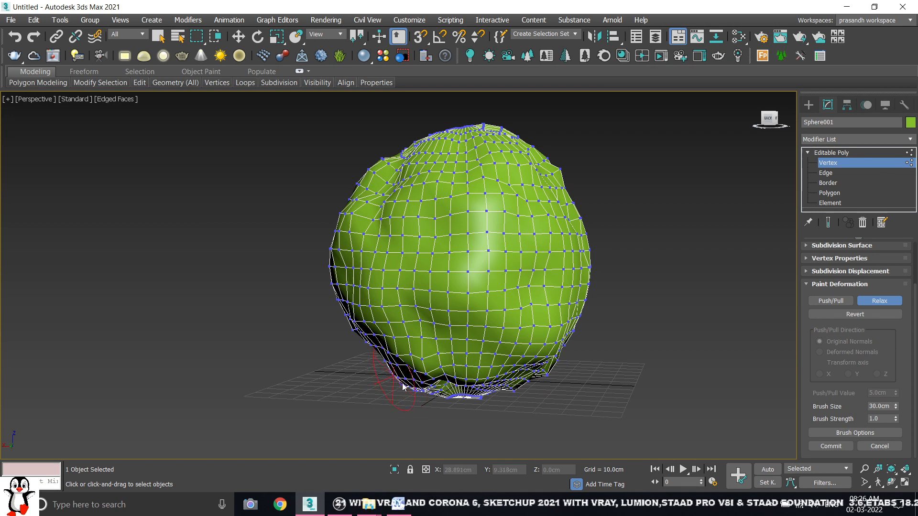
- Open the brush's Painter Options, choose Strength for Pressure Affects, and move the dialog aside to uncover the deformed sphere
middle_click_drag(497, 374, 373, 169, "alt")
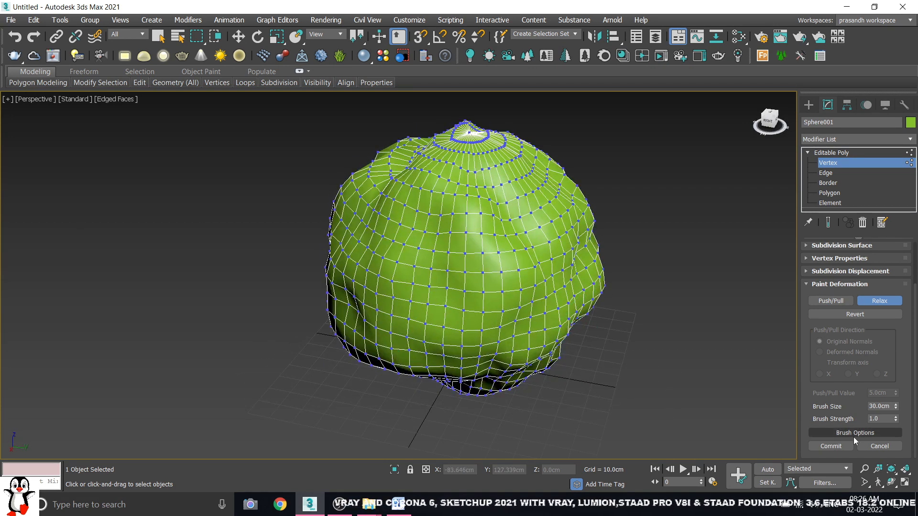
middle_click_drag(492, 317, 526, 281, "alt")
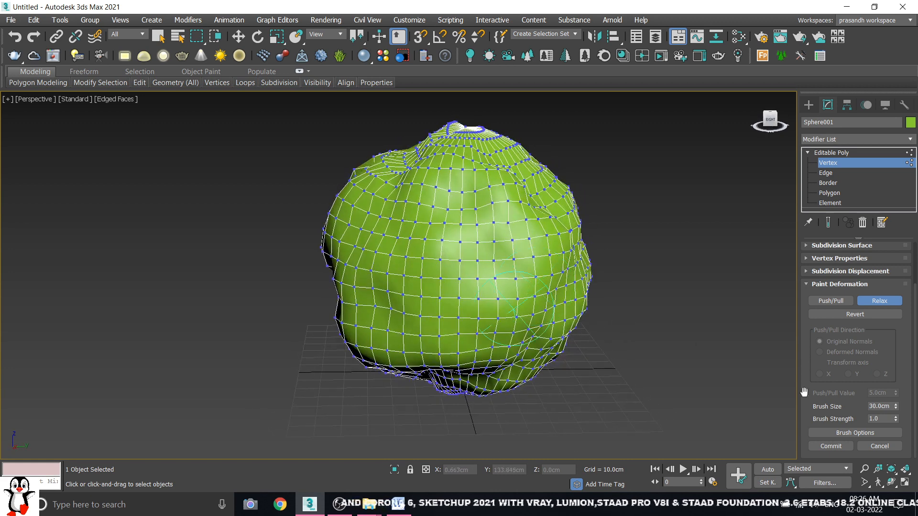
left_click(853, 434)
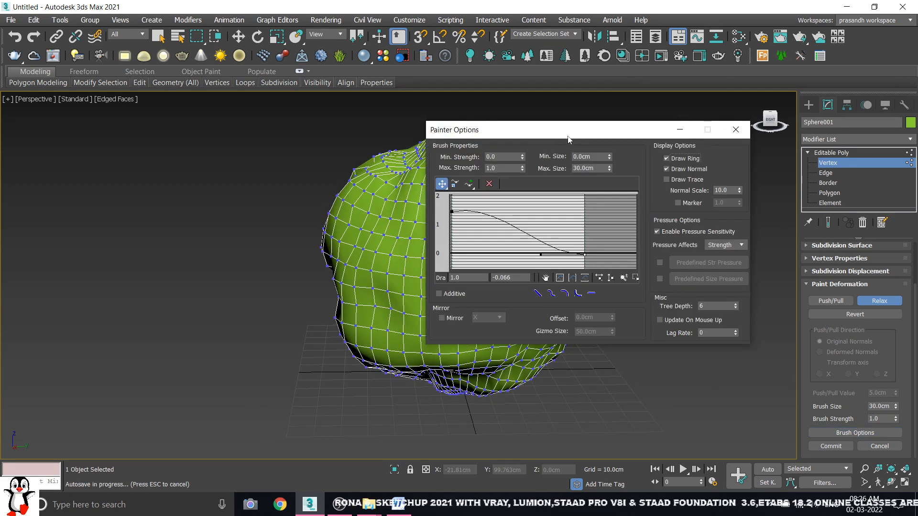
left_click_drag(566, 136, 483, 134)
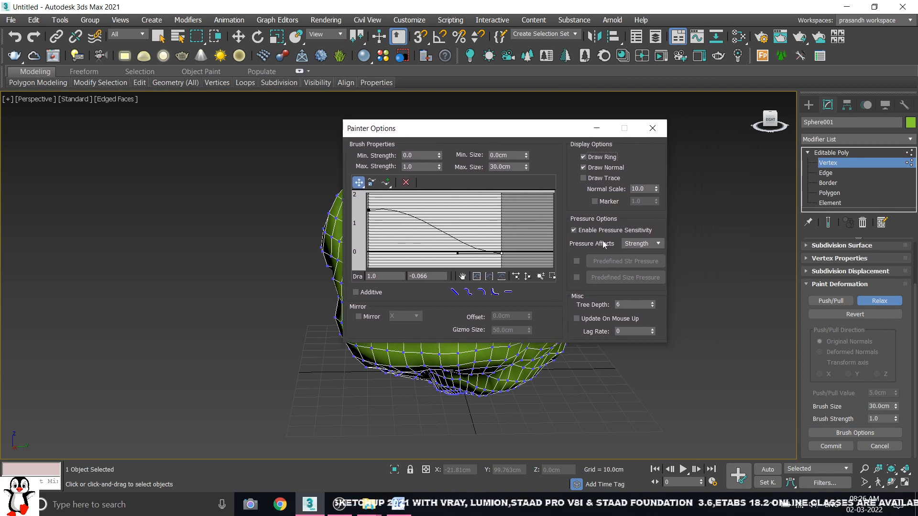
left_click(644, 245)
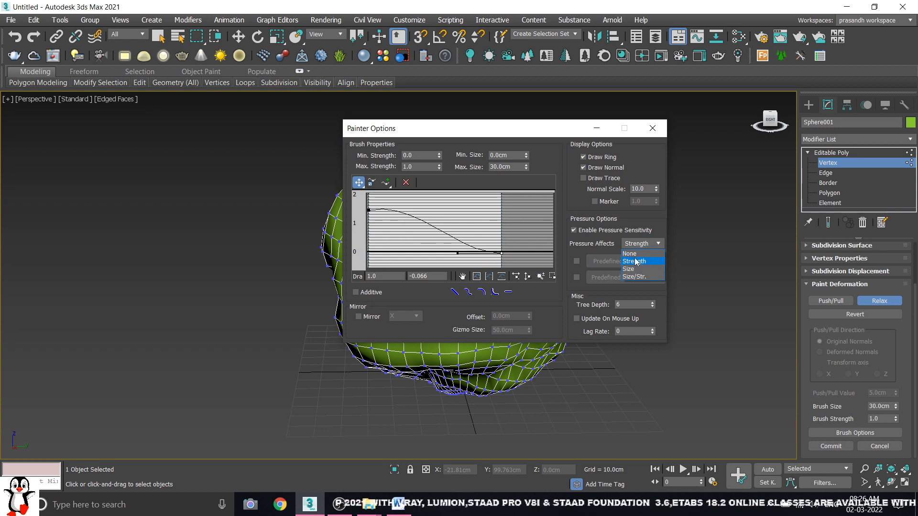
left_click(638, 261)
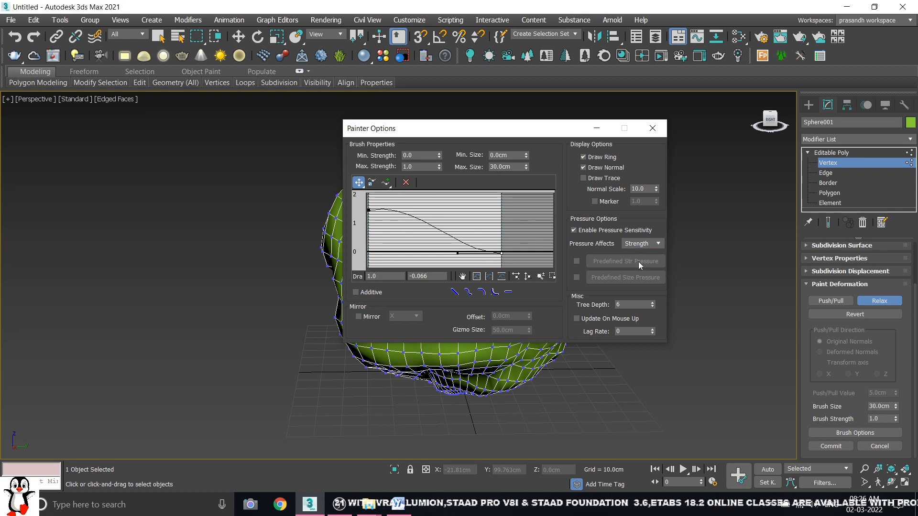
left_click_drag(408, 126, 614, 112)
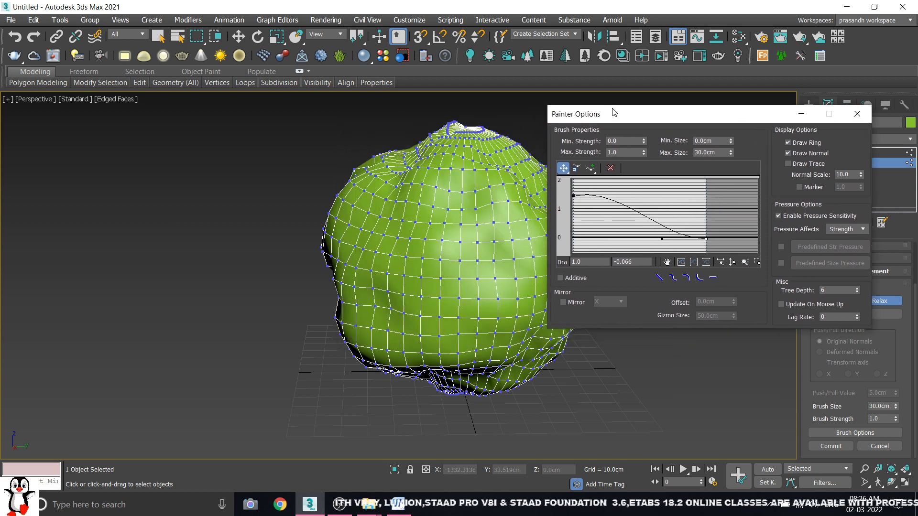
- Raise the start point of the brush's falloff curve to about 1.728 and paint the sphere's upper side edge outward with Push/Pull
left_click_drag(572, 196, 574, 189)
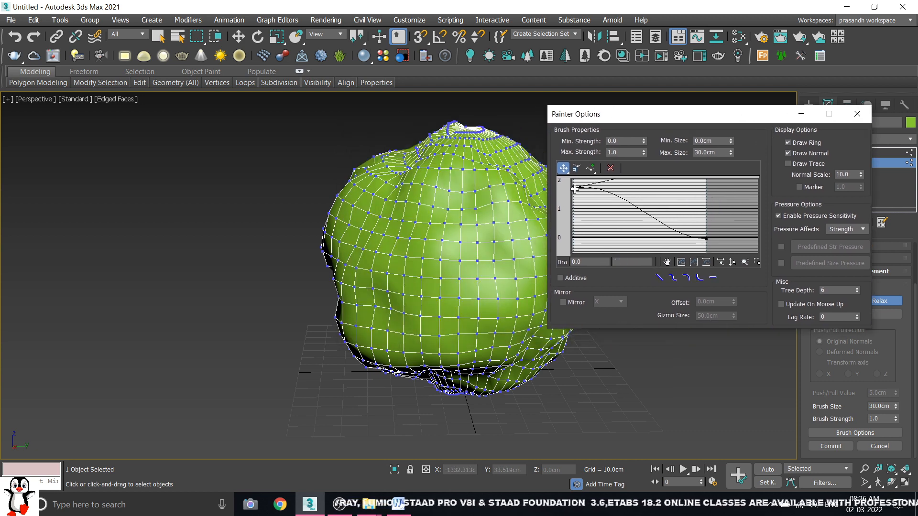
left_click_drag(365, 202, 340, 202)
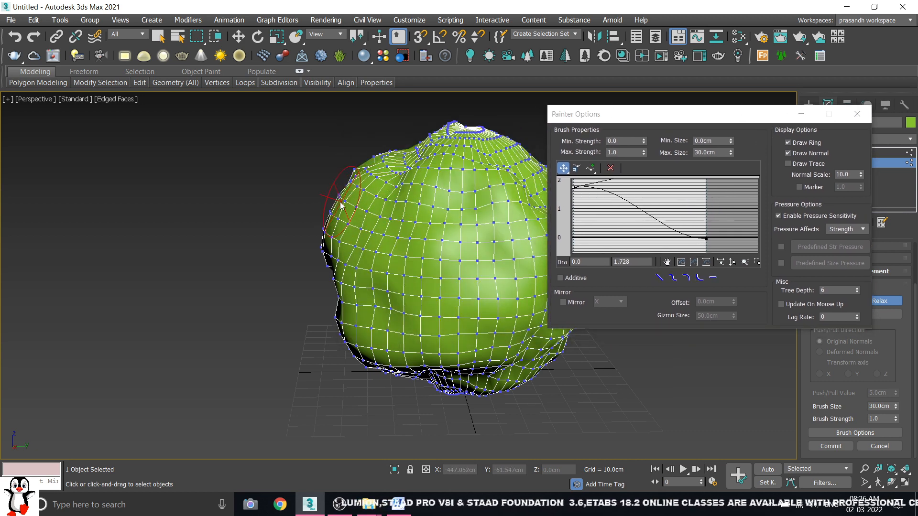
mouse_move(755, 116)
left_mouse_down()
mouse_move(710, 159)
mouse_move(667, 182)
left_mouse_up()
left_click(830, 301)
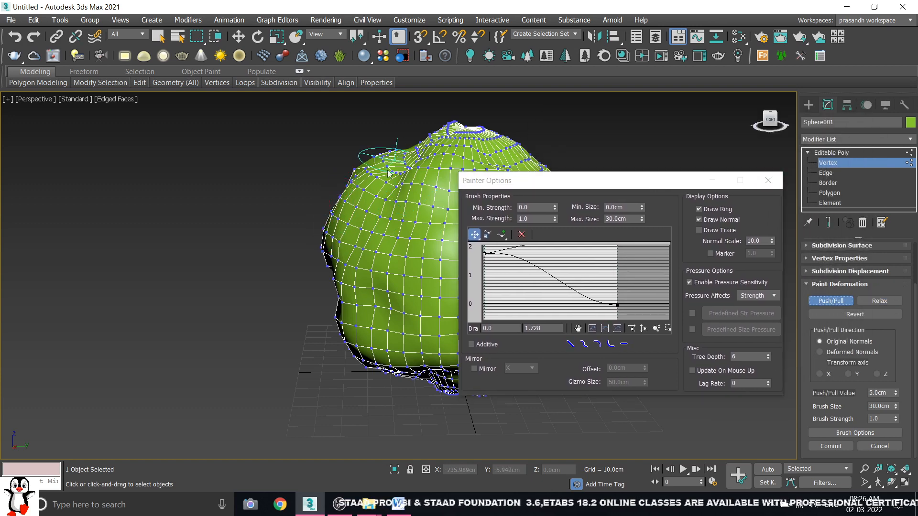
mouse_move(367, 193)
left_mouse_down()
mouse_move(353, 188)
mouse_move(374, 154)
mouse_move(388, 160)
left_mouse_up()
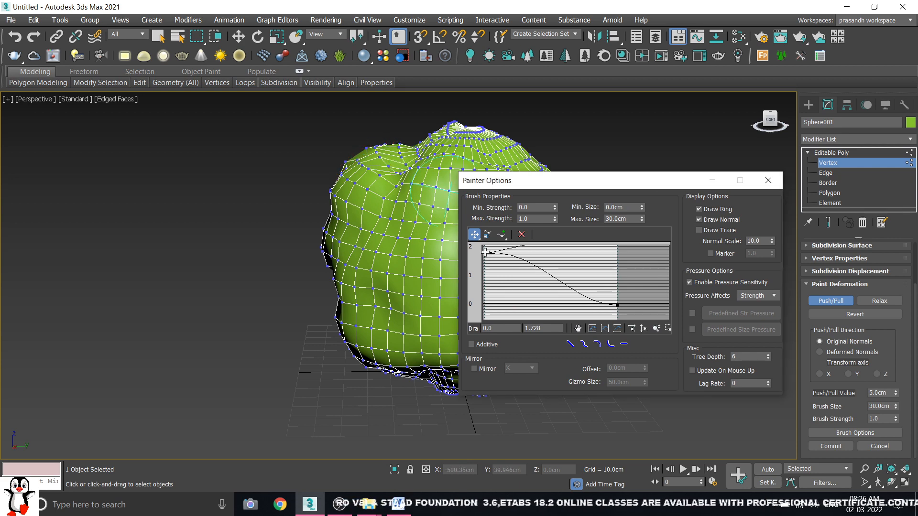
- Lower the start point of the brush's falloff curve to about 1.447 and smooth the sphere's upper side edge with Relax
left_click_drag(486, 252, 485, 261)
left_click_drag(502, 184, 571, 167)
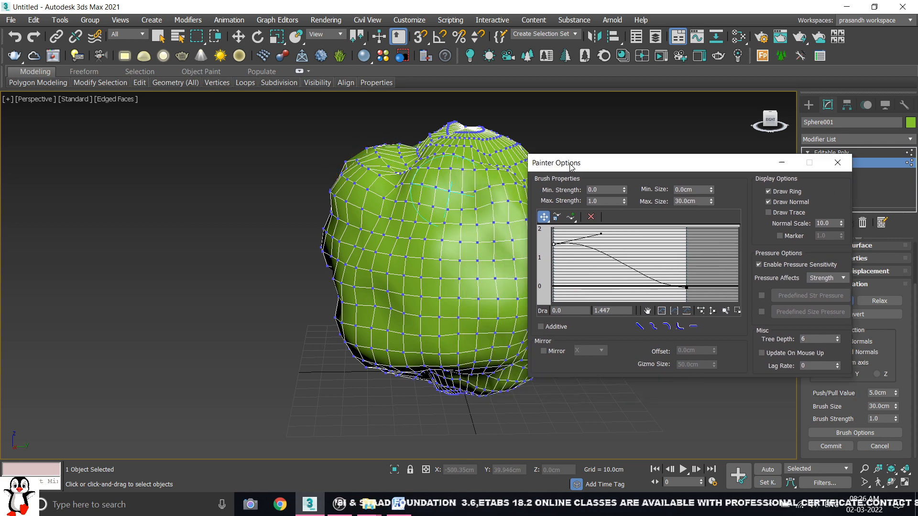
left_click_drag(732, 169, 665, 174)
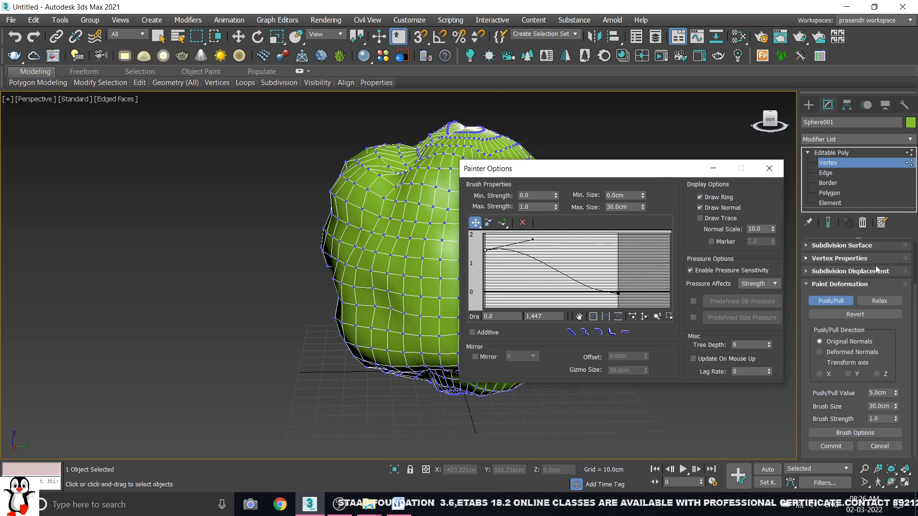
left_click(879, 300)
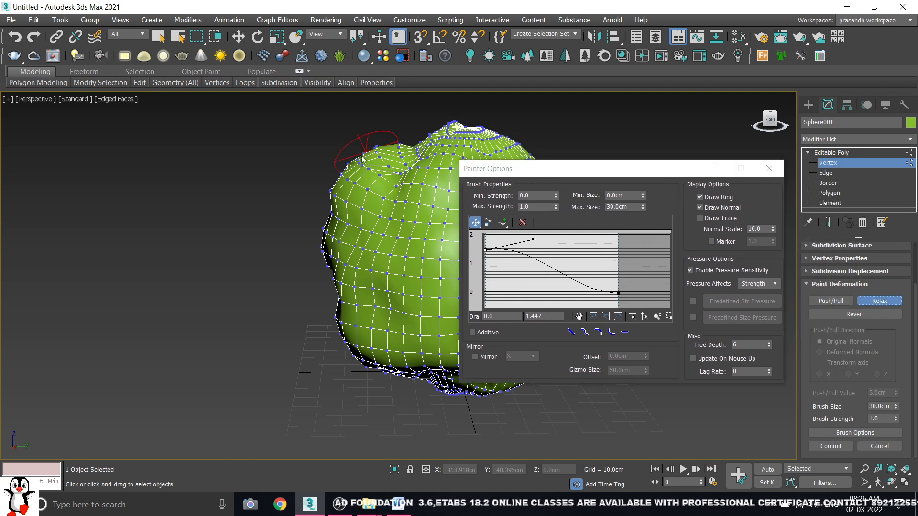
left_click_drag(361, 159, 326, 232)
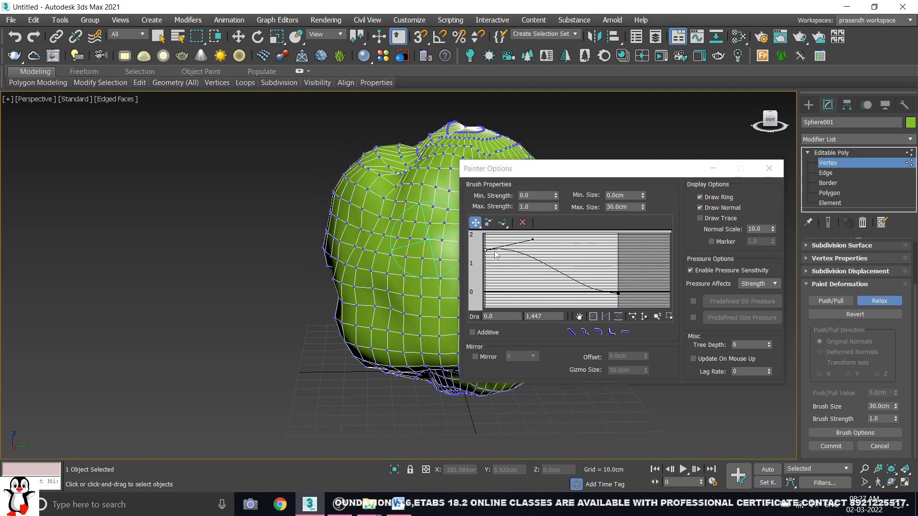
left_click_drag(521, 172, 536, 163)
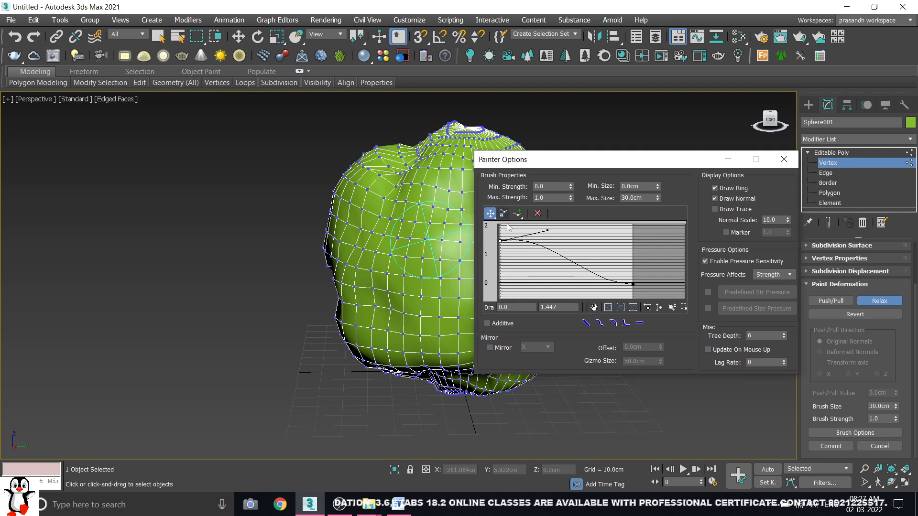
- Inspect the relaxed sphere from several sides and close the Painter Options
mouse_move(377, 275)
middle_mouse_down("alt")
mouse_move(391, 272)
mouse_move(249, 262)
middle_mouse_up("alt")
middle_click_drag(359, 230, 217, 221)
middle_click_drag(313, 310, 249, 310, "alt")
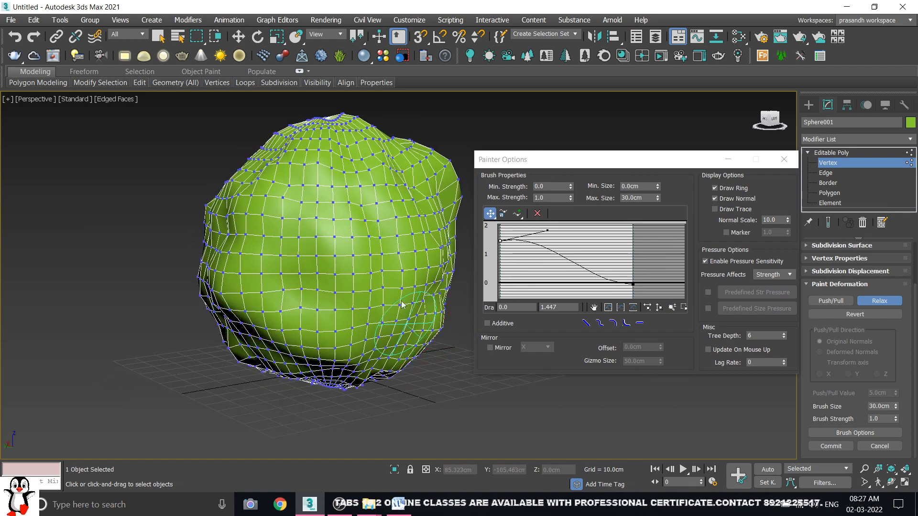
mouse_move(411, 335)
middle_mouse_down("alt")
mouse_move(270, 233)
mouse_move(287, 268)
mouse_move(306, 215)
middle_mouse_up("alt")
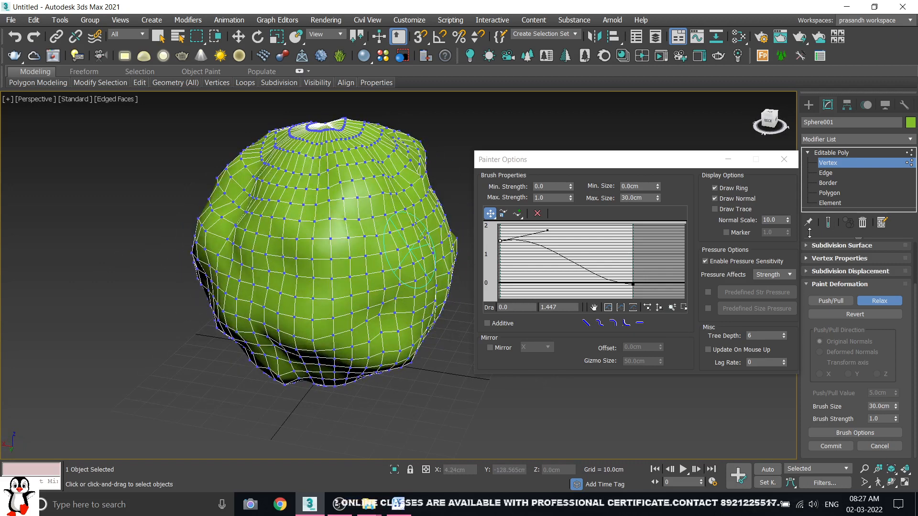
left_click(784, 160)
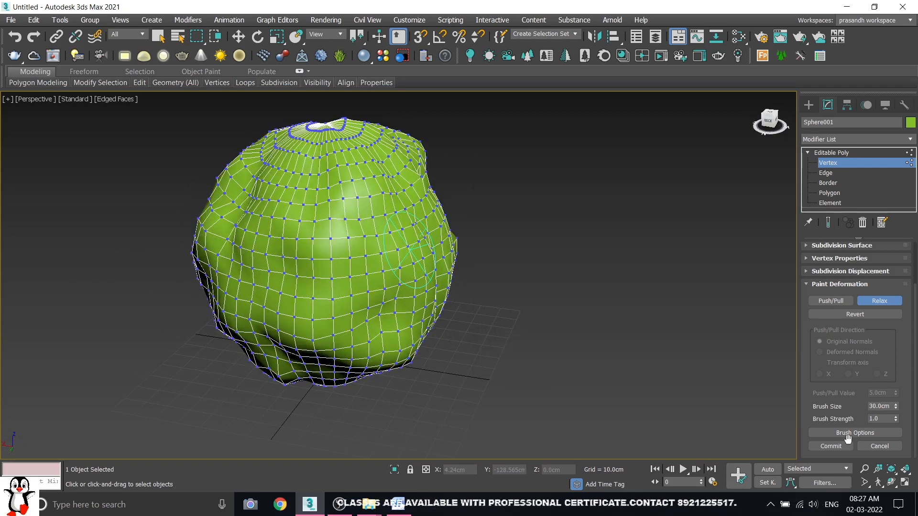
left_click(864, 314)
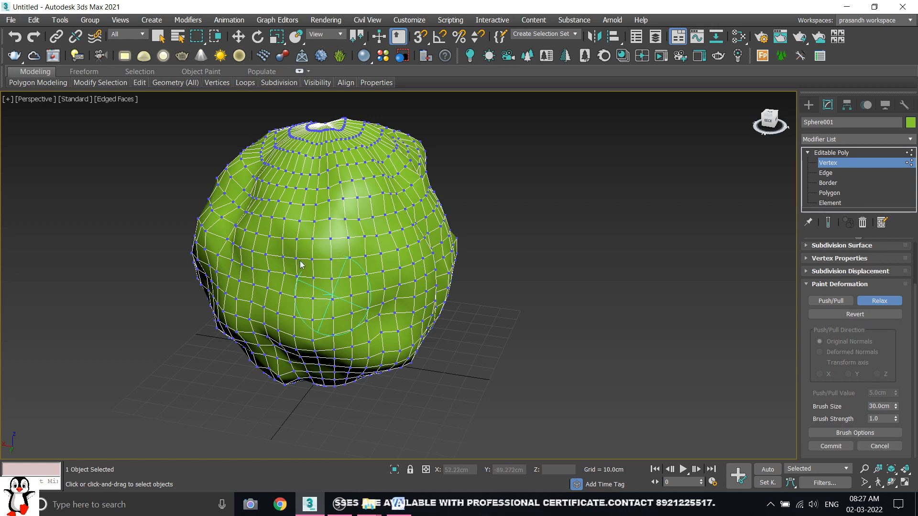
- Leave vertex editing and turn off the edged-faces display to show the deformed sphere with plain default shading
middle_click_drag(303, 262, 442, 254, "alt")
left_click(811, 106)
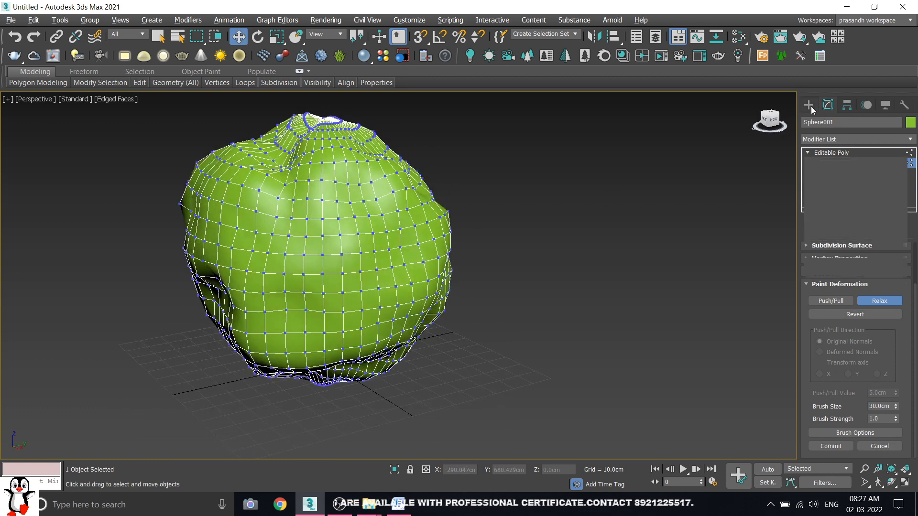
middle_click_drag(311, 225, 413, 238, "alt")
key("F4")
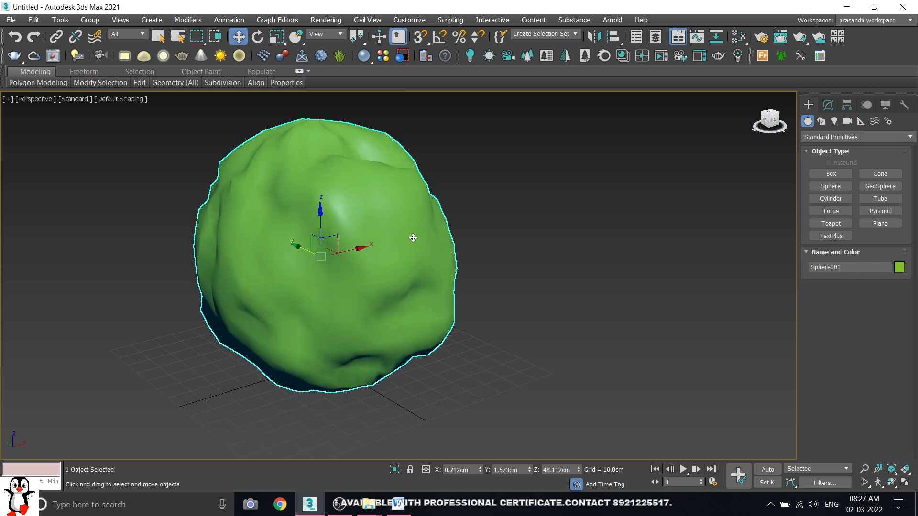
middle_click_drag(371, 284, 428, 283, "alt")
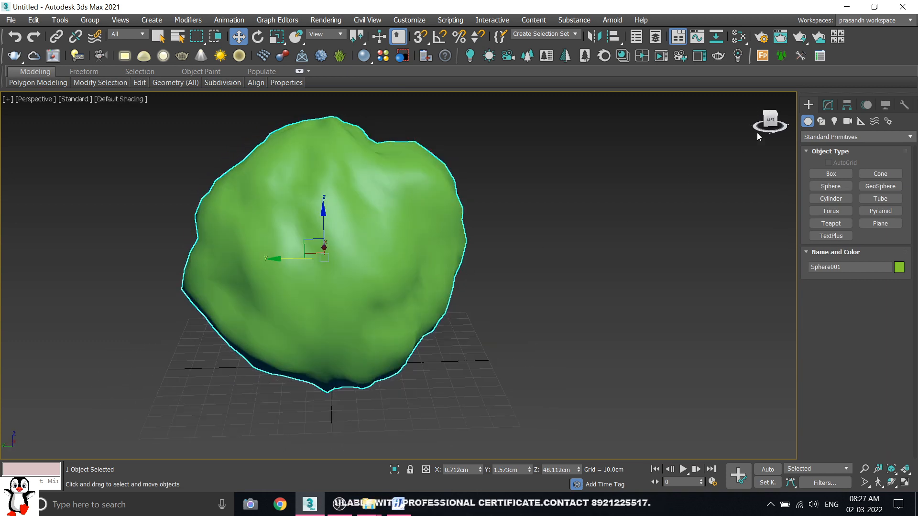
- Change the deformed sphere's object color to light grey and deselect it to view the rock-like surface
left_click(575, 194)
middle_click_drag(575, 194, 567, 245, "alt")
left_click(361, 256)
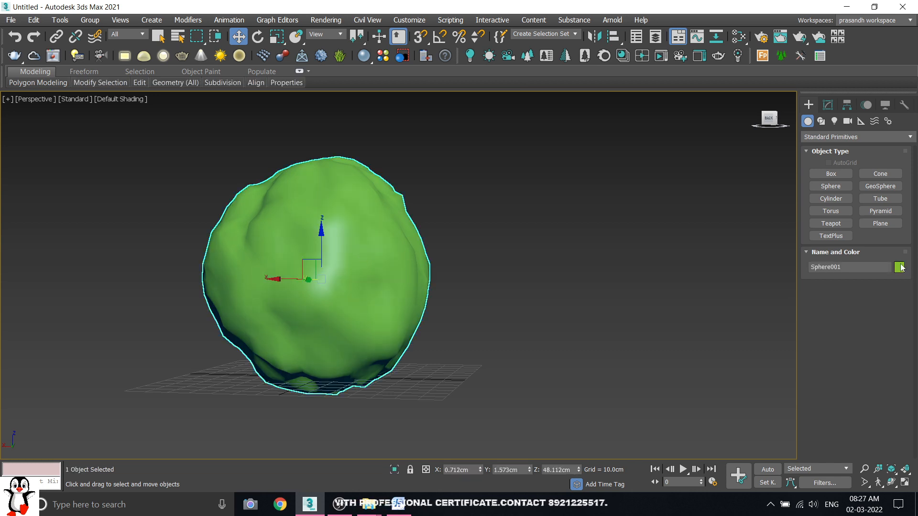
left_click(899, 267)
left_click(349, 203)
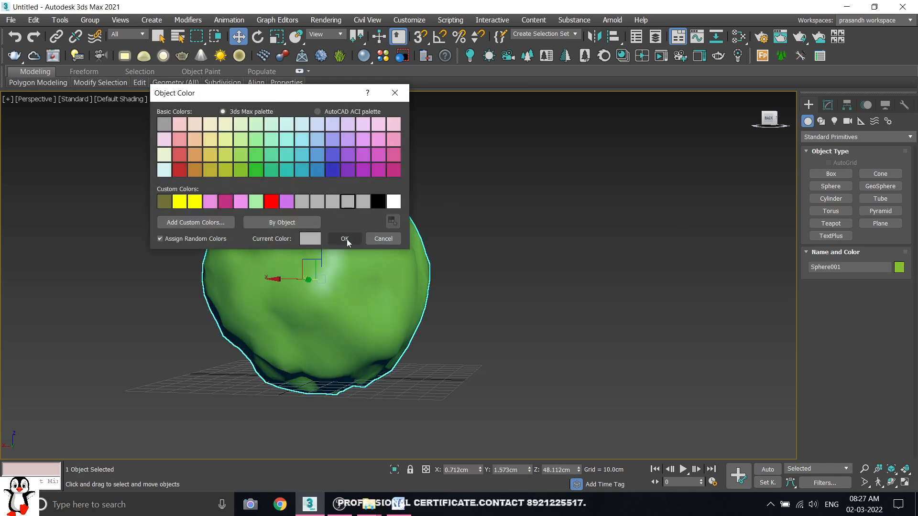
left_click(346, 239)
left_click(520, 231)
middle_click_drag(313, 277, 288, 270, "alt")
scroll(314, 249, "up", 3)
scroll(313, 248, "up", 3)
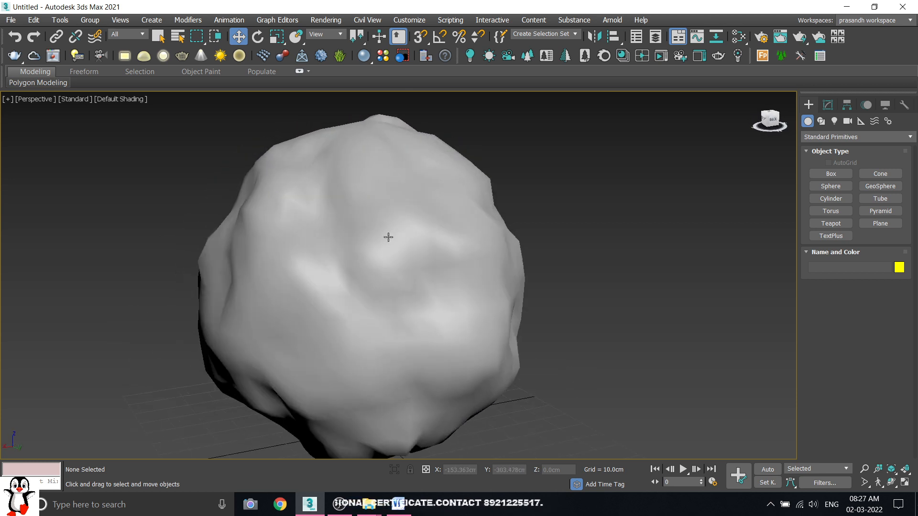
- Place a Big Yucca from the AEC Extended foliage library on the ground beside the rock
left_click(835, 138)
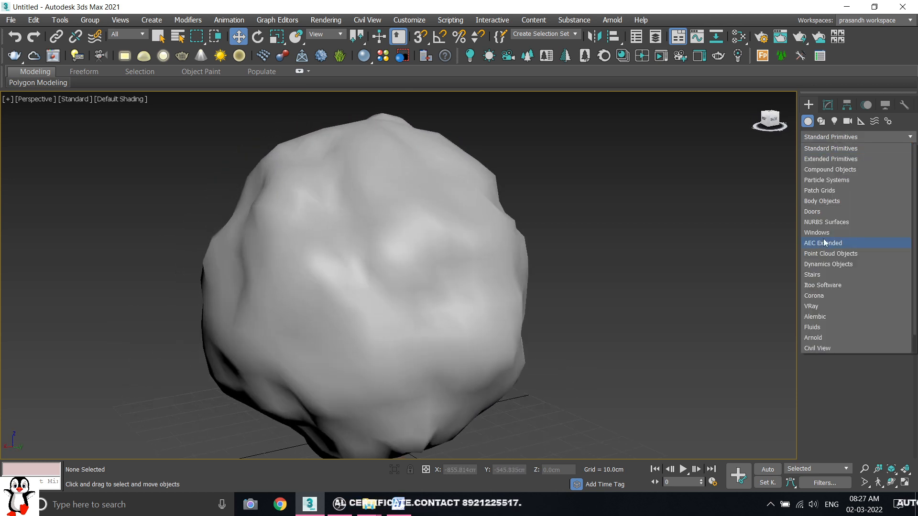
left_click(824, 239)
left_click(831, 175)
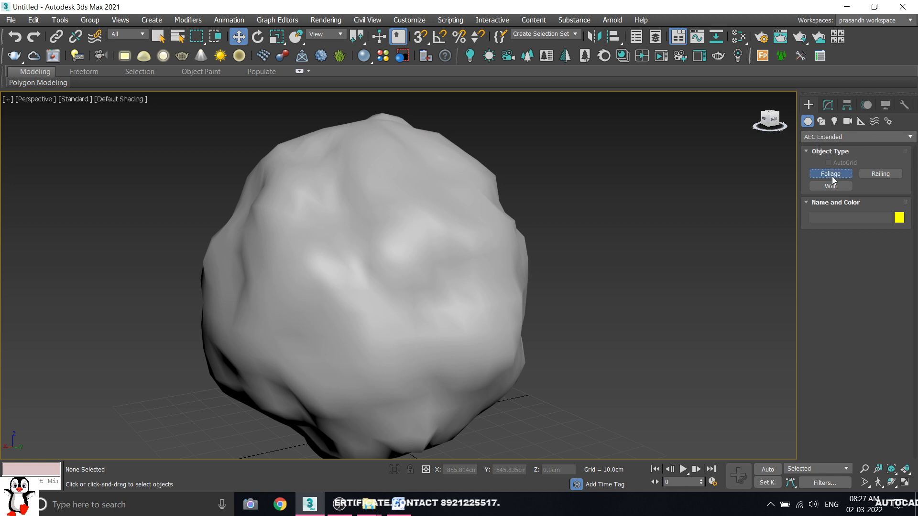
scroll(861, 344, "down", 5)
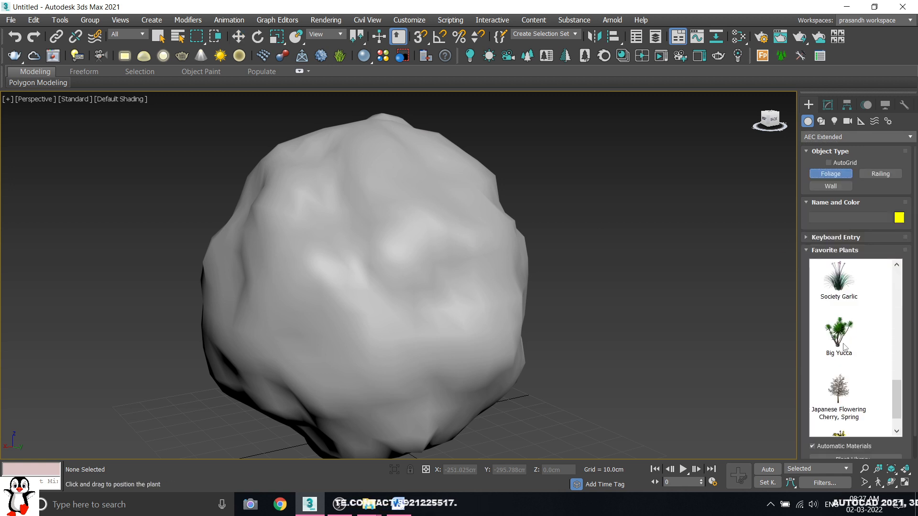
left_click(839, 330)
left_click(592, 351)
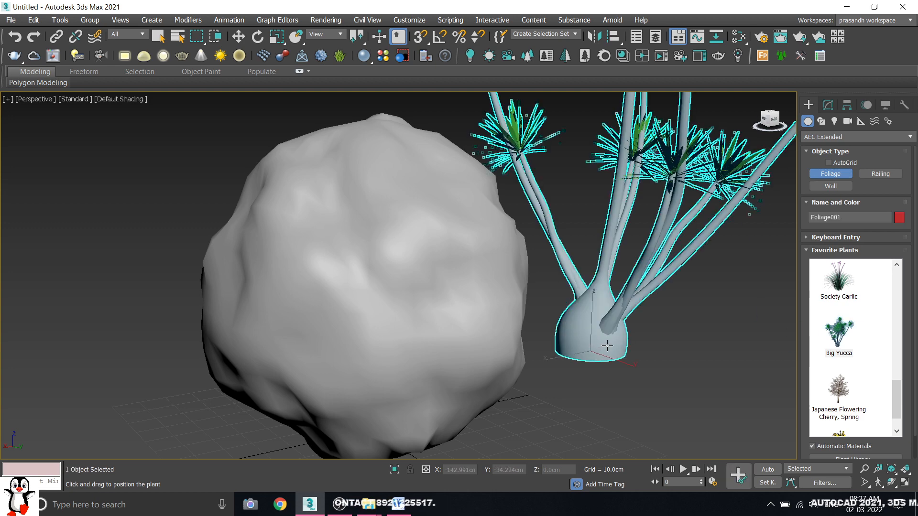
scroll(646, 323, "down", 3)
right_click(707, 290)
left_click(707, 289)
- Set the yucca's Viewport Canopy Mode to Never and deselect it
left_click(616, 280)
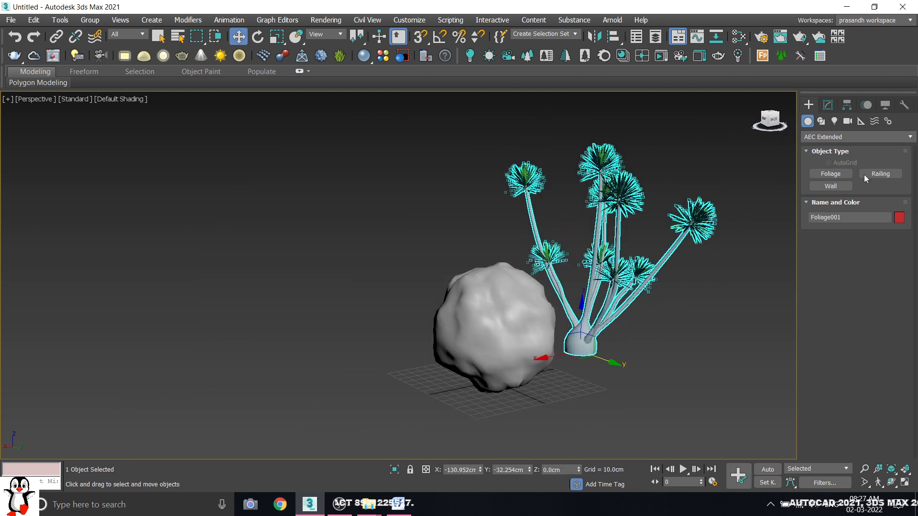
left_click(829, 105)
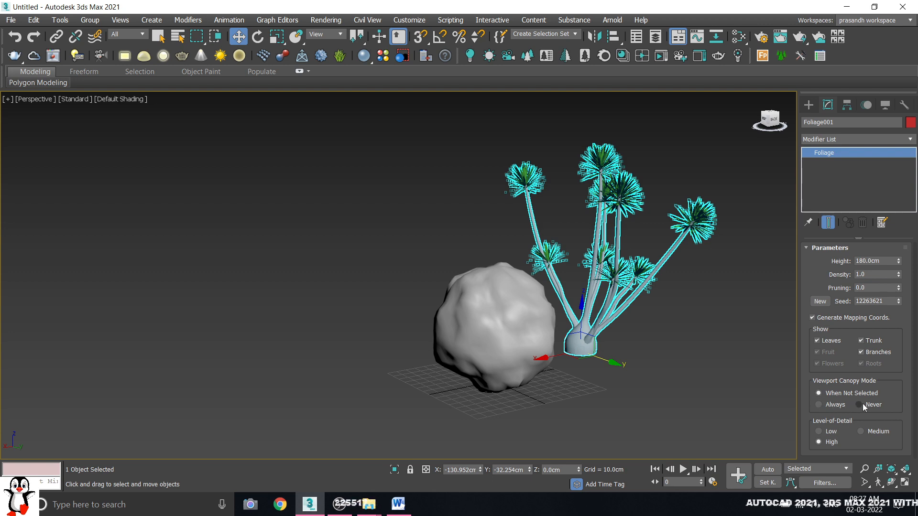
left_click(706, 328)
scroll(610, 294, "down", 3)
middle_click_drag(610, 294, 565, 314, "alt")
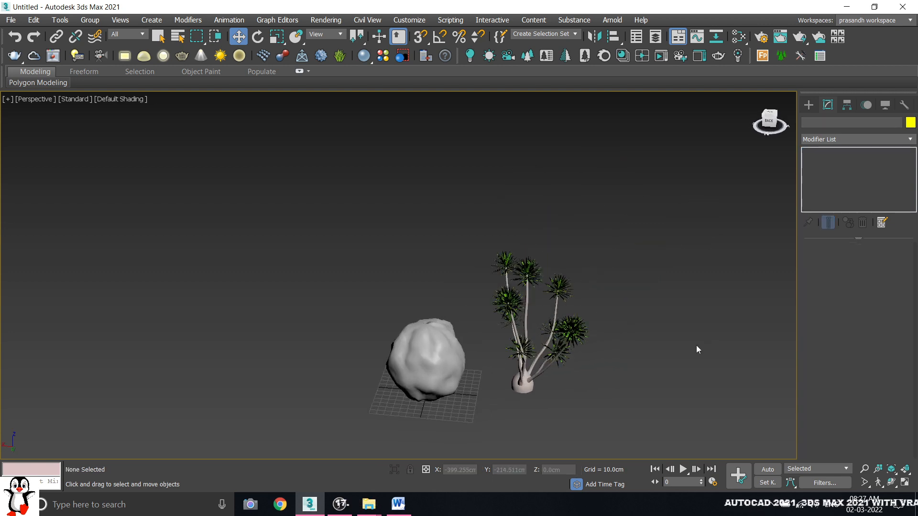
- Move the yucca along the X axis to about X -53.5 cm, close beside the rock
left_click(532, 353)
middle_click_drag(462, 442, 485, 374, "alt")
scroll(460, 400, "up", 4)
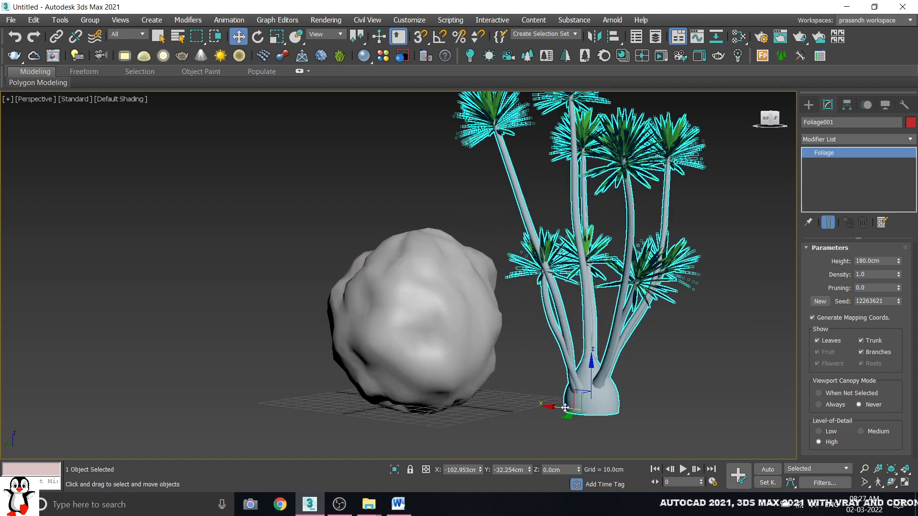
left_click_drag(565, 407, 483, 394)
scroll(536, 385, "up", 2)
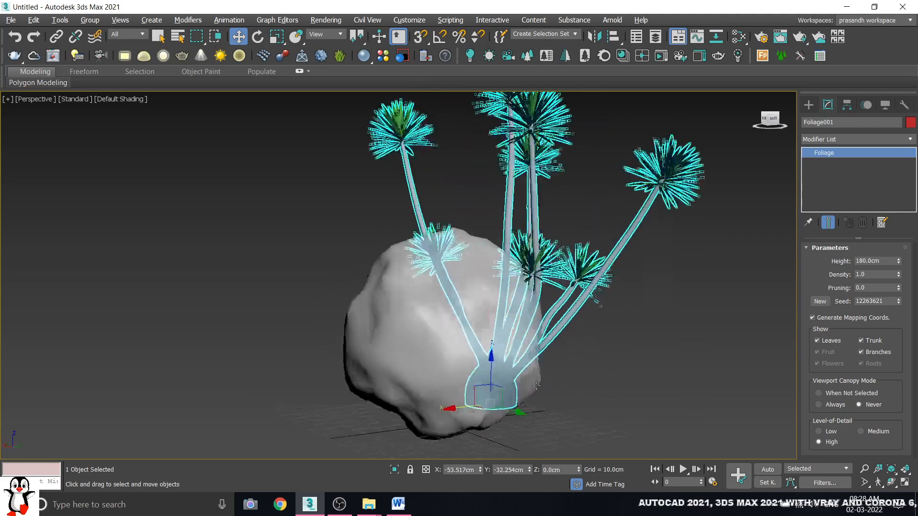
middle_click_drag(536, 385, 490, 403, "alt")
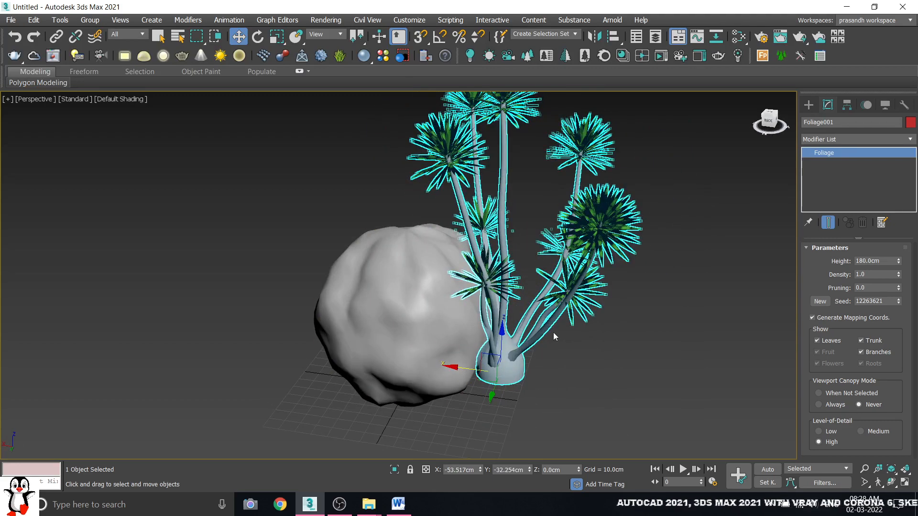
- Clone the yucca along the X axis to about X 28.6 cm, on the other side of the rock, and deselect it
scroll(553, 334, "down", 3)
middle_click_drag(553, 334, 579, 316, "alt")
left_click_drag(479, 379, 389, 386, "shift")
left_click(474, 305)
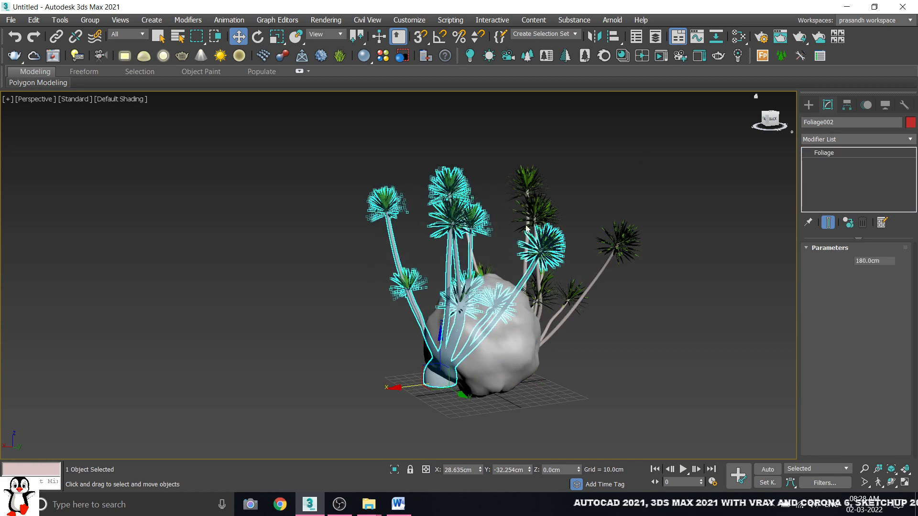
mouse_move(478, 306)
middle_mouse_down("alt")
mouse_move(515, 333)
mouse_move(478, 292)
mouse_move(477, 311)
middle_mouse_up("alt")
left_click(621, 136)
- Select the rock and scale it down uniformly to about 37 percent
scroll(345, 204, "down", 3)
middle_click_drag(435, 264, 500, 208)
left_click(442, 281)
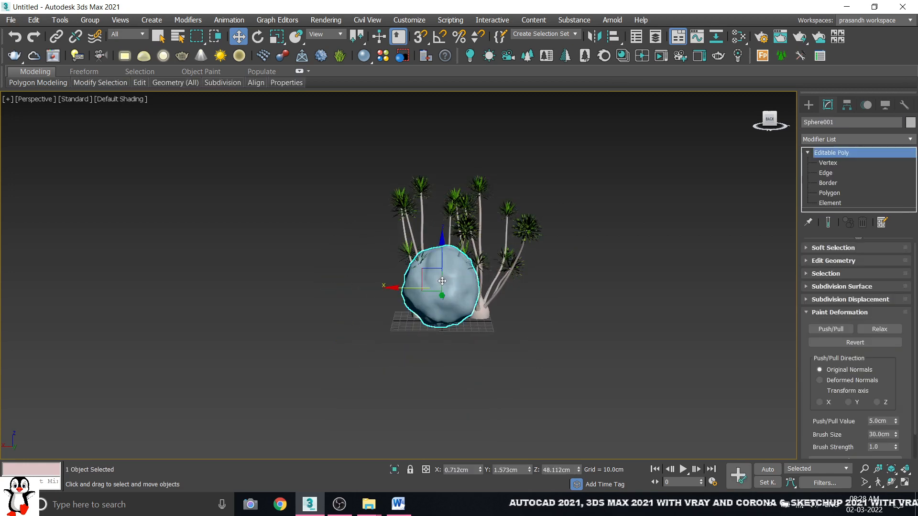
key("e")
key("r")
scroll(444, 286, "up", 5)
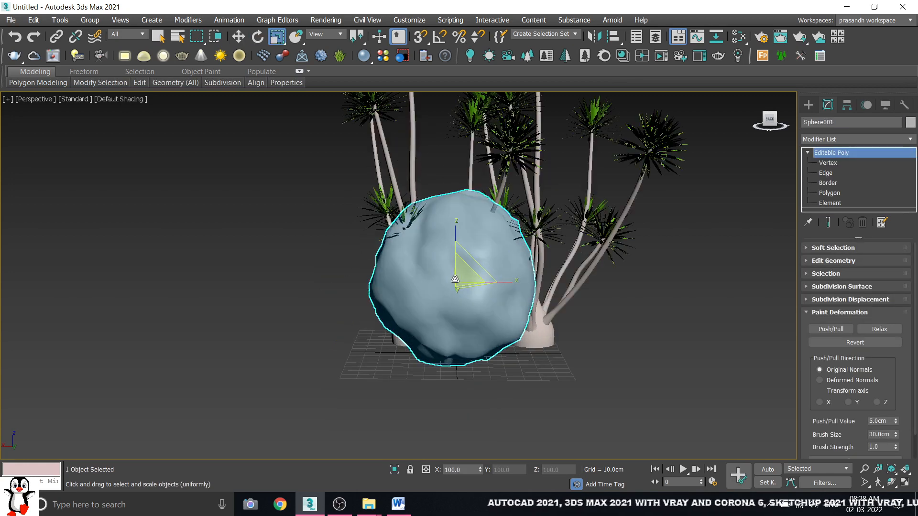
left_click_drag(463, 269, 433, 352)
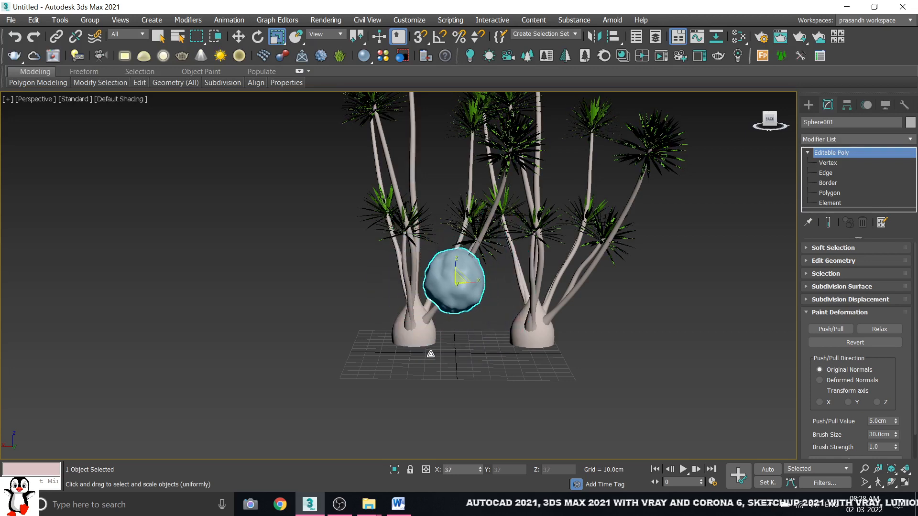
- Using the Front view, move the rock down onto the ground between the two yuccas and return to the Perspective view
key("f")
middle_click_drag(399, 144, 471, 216)
key("w")
left_click_drag(471, 216, 472, 269)
left_click_drag(510, 303, 481, 309)
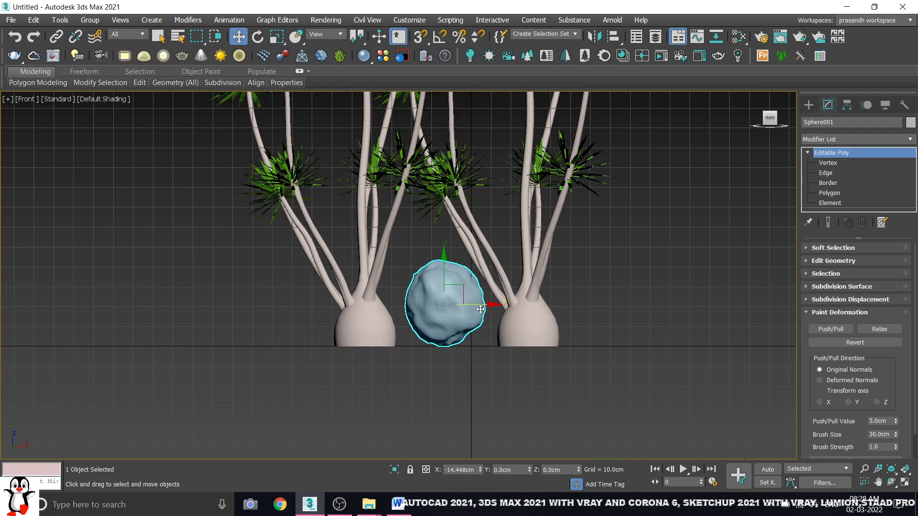
key("p")
scroll(463, 288, "down", 3)
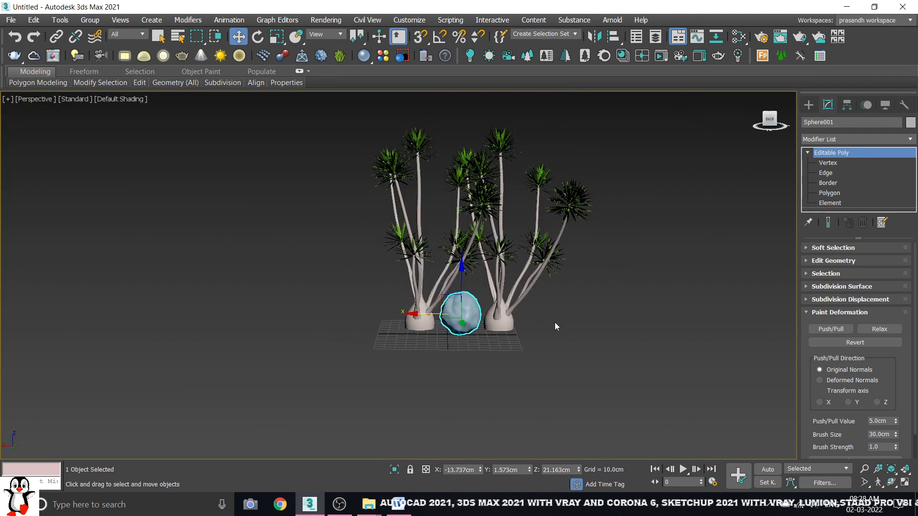
- Clone the rock as one independent copy along the Y axis to about Y -89.3 cm, behind the yuccas
left_click(554, 322)
middle_click_drag(554, 322, 465, 326, "alt")
scroll(547, 309, "up", 3)
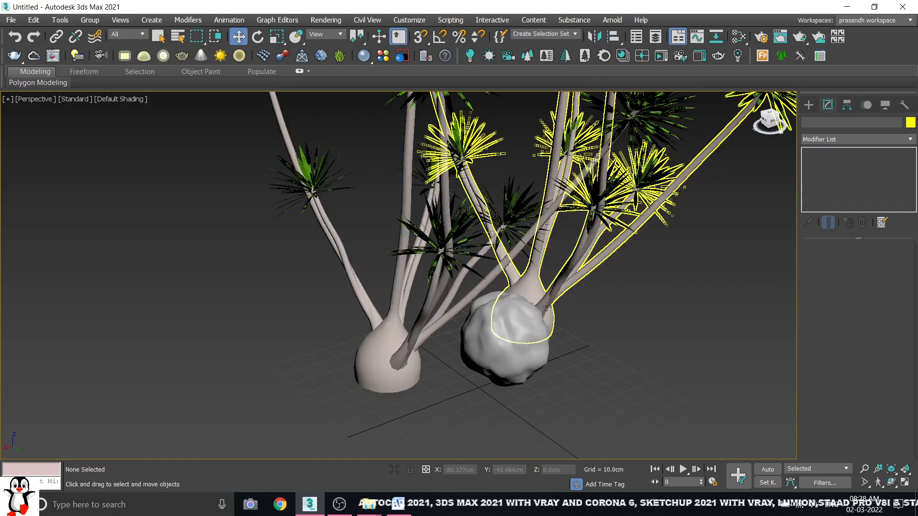
left_click(516, 336)
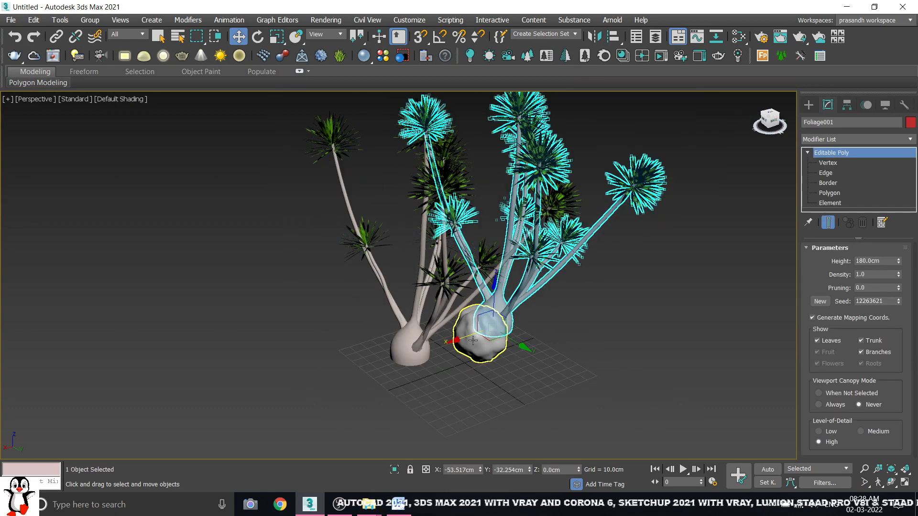
left_click(507, 348)
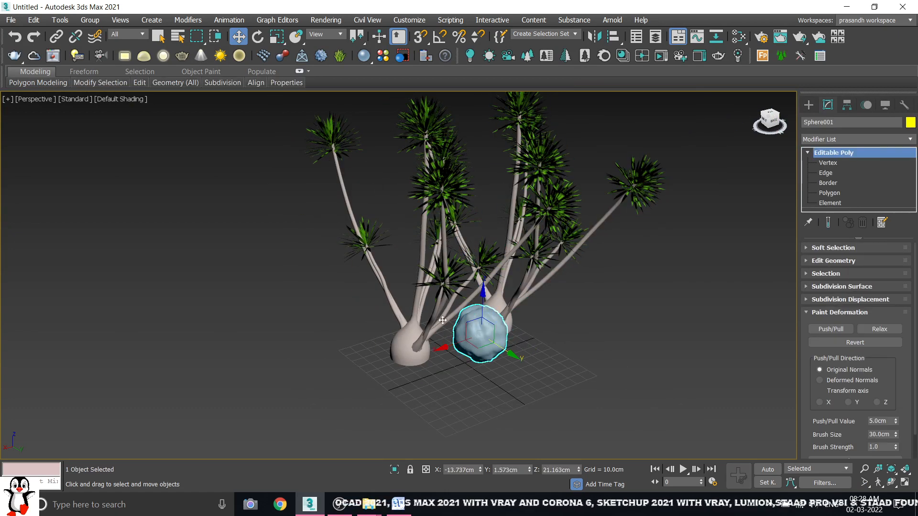
left_click_drag(510, 353, 434, 317, "shift")
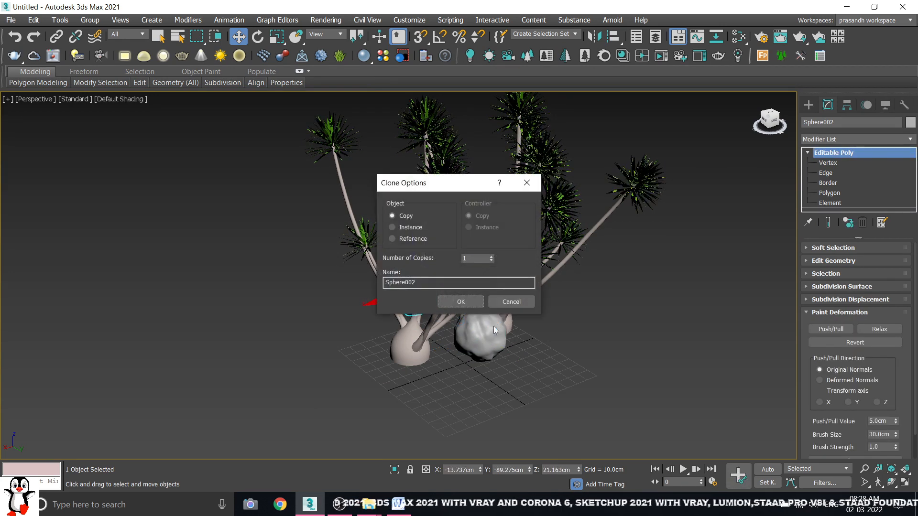
left_click(462, 302)
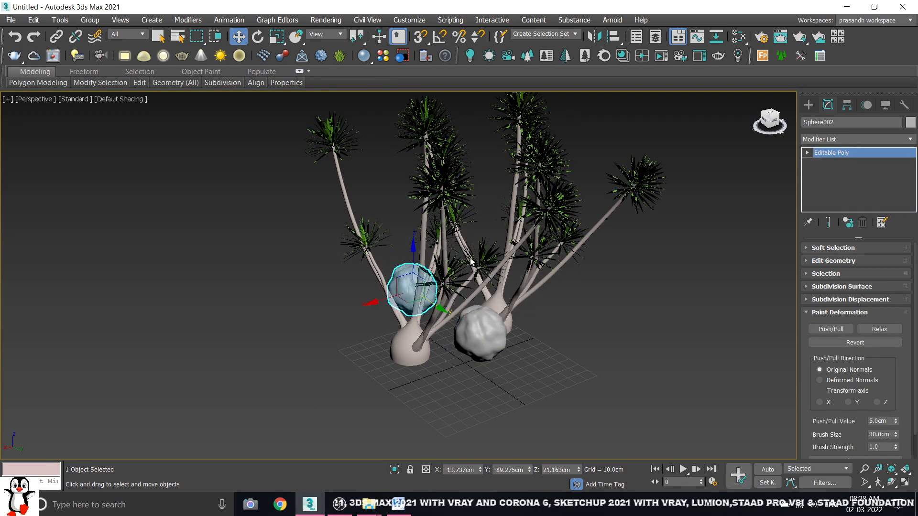
- Deselect the copied rock and examine the rocks' sculpted surfaces up close and the whole arrangement with the yuccas from several angles
scroll(447, 309, "up", 3)
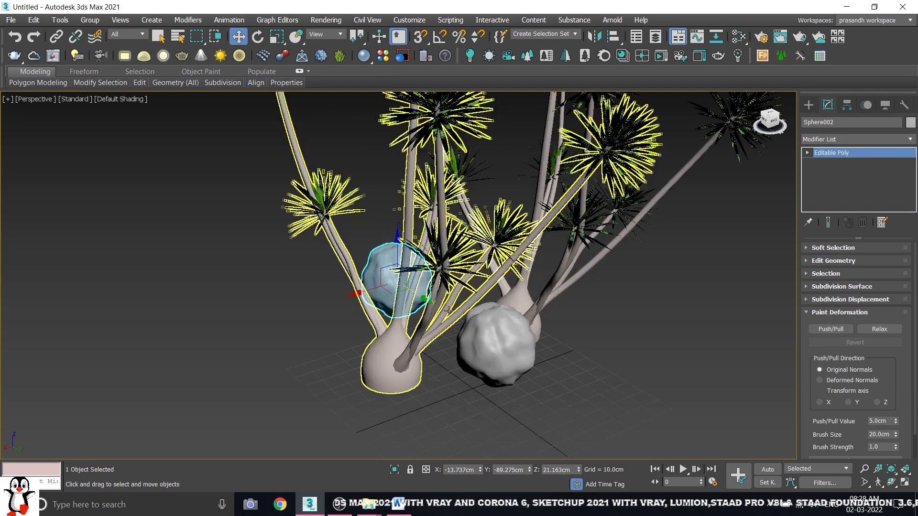
scroll(448, 311, "up", 3)
middle_click_drag(461, 312, 431, 227, "alt")
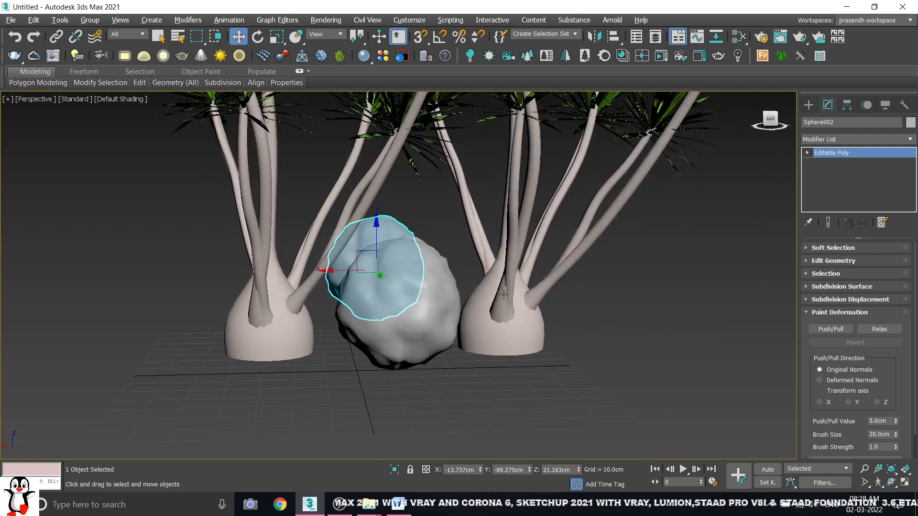
left_click(435, 219)
scroll(423, 306, "up", 5)
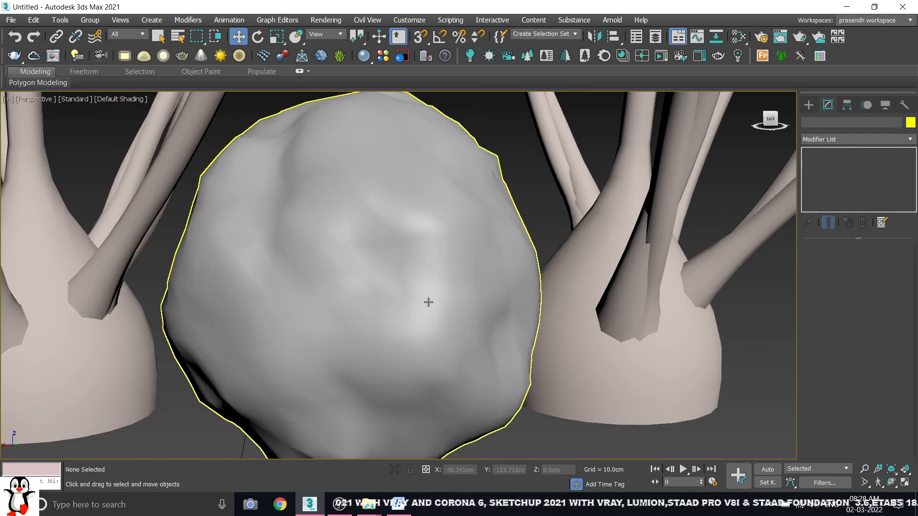
scroll(429, 303, "down", 5)
middle_click_drag(430, 302, 462, 308, "alt")
middle_click_drag(662, 281, 548, 277)
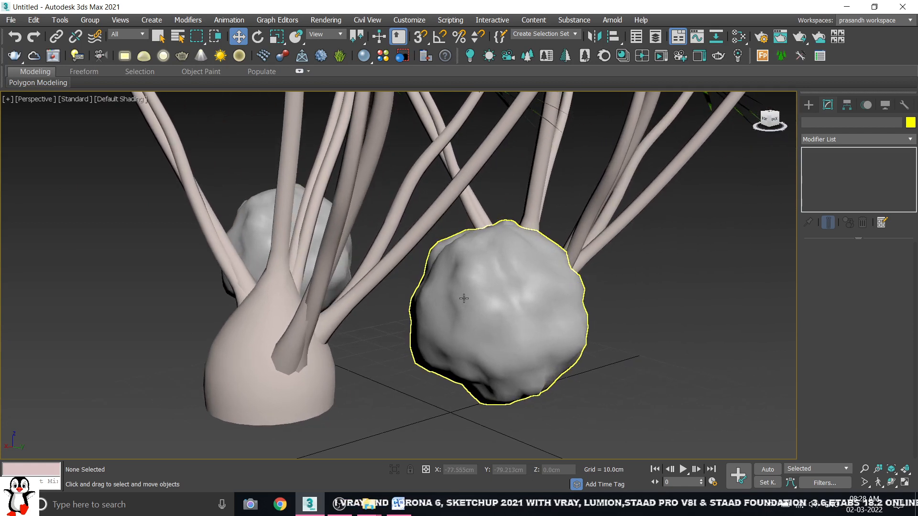
scroll(463, 299, "down", 10)
middle_click_drag(483, 306, 544, 301)
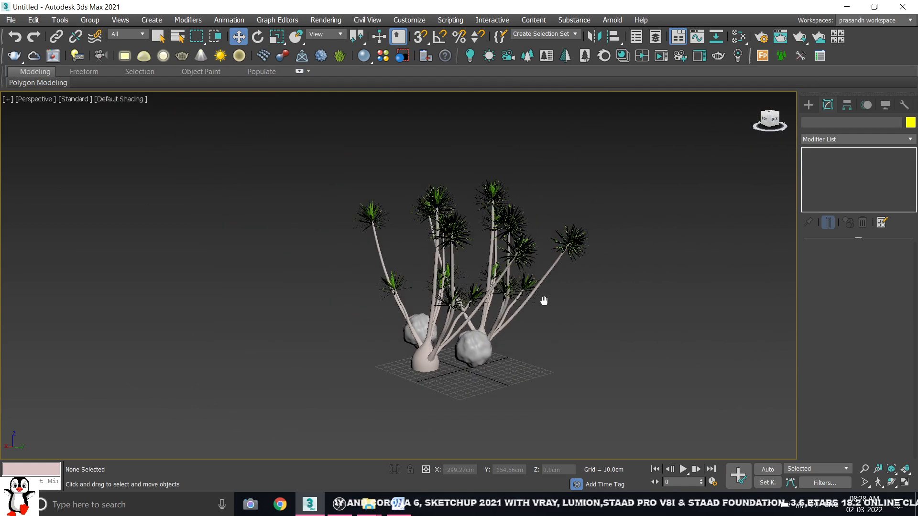